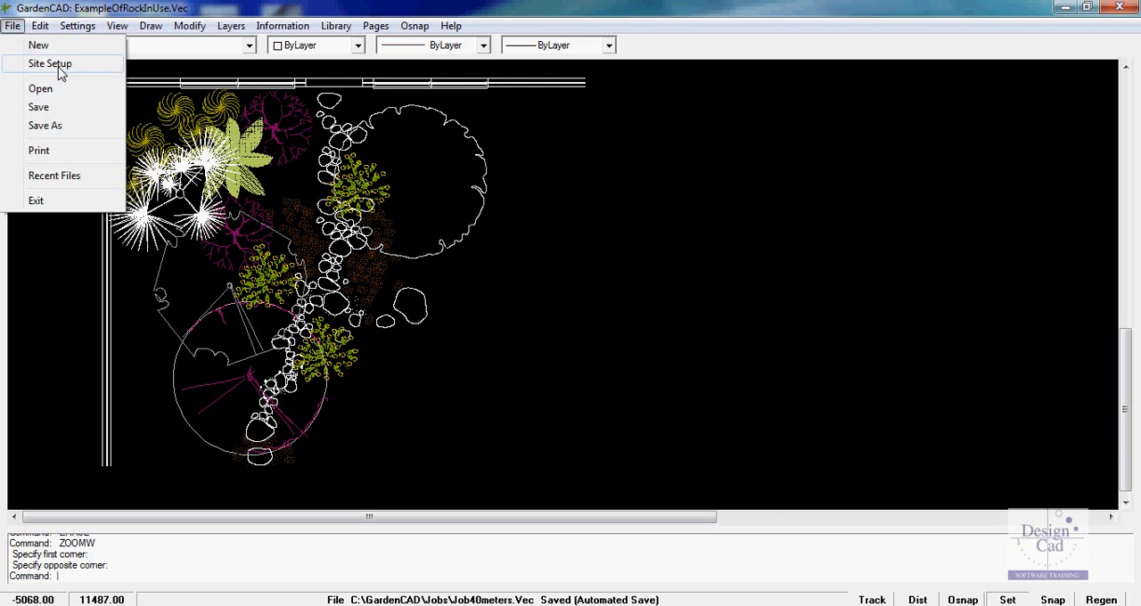
# Review the file name and X and Y size settings in the site setup, then quit without drawing a site
pyautogui.click(59, 66)
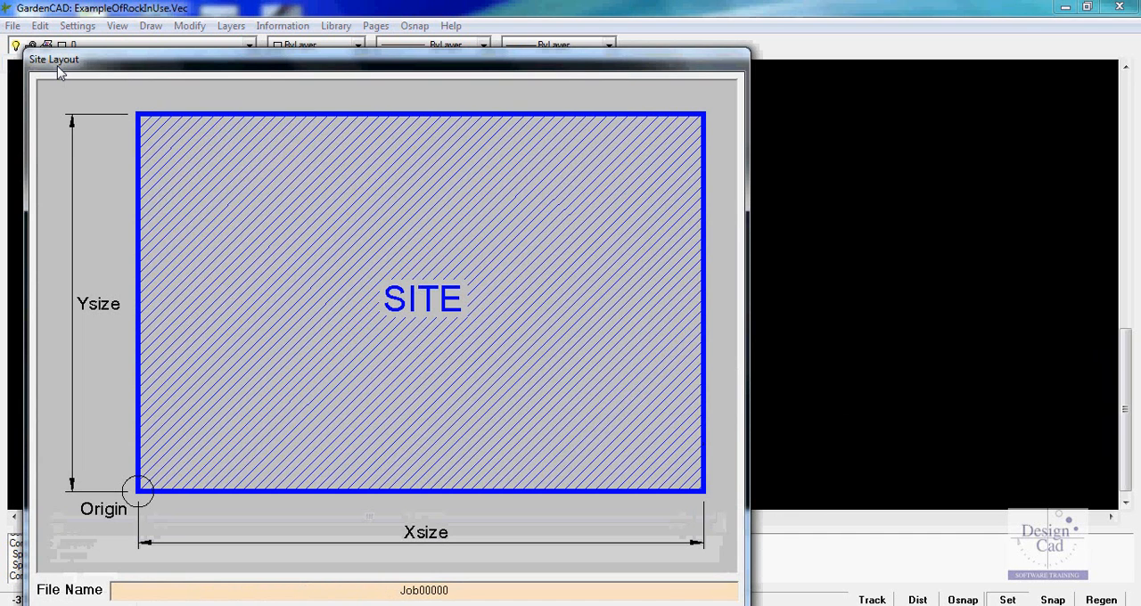
pyautogui.moveTo(260, 66); pyautogui.dragTo(275, 25)
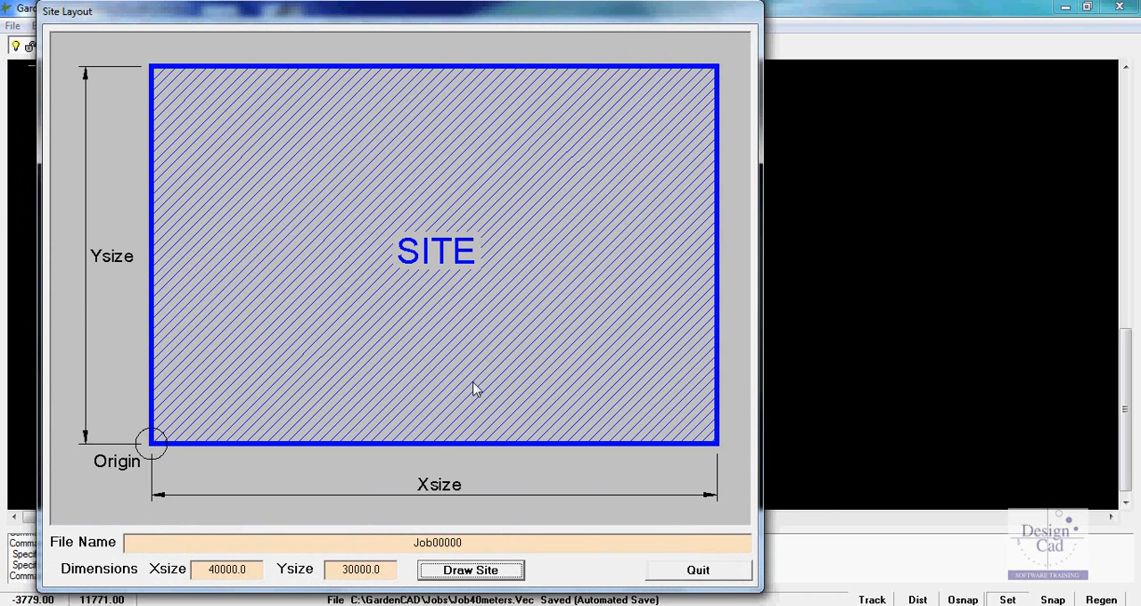
pyautogui.click(699, 573)
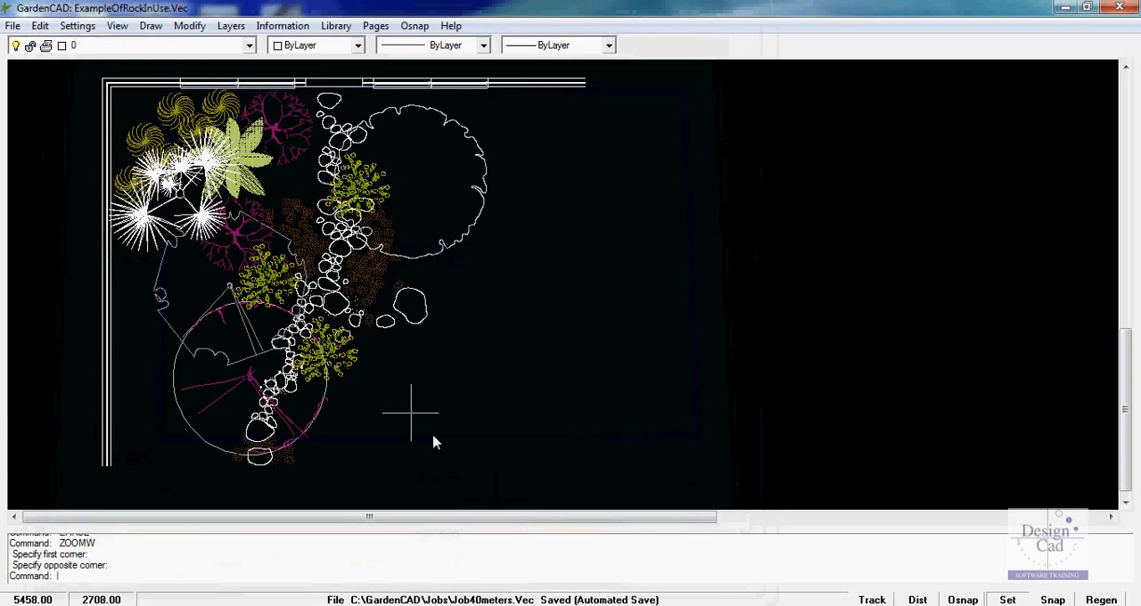
pyautogui.click(15, 27)
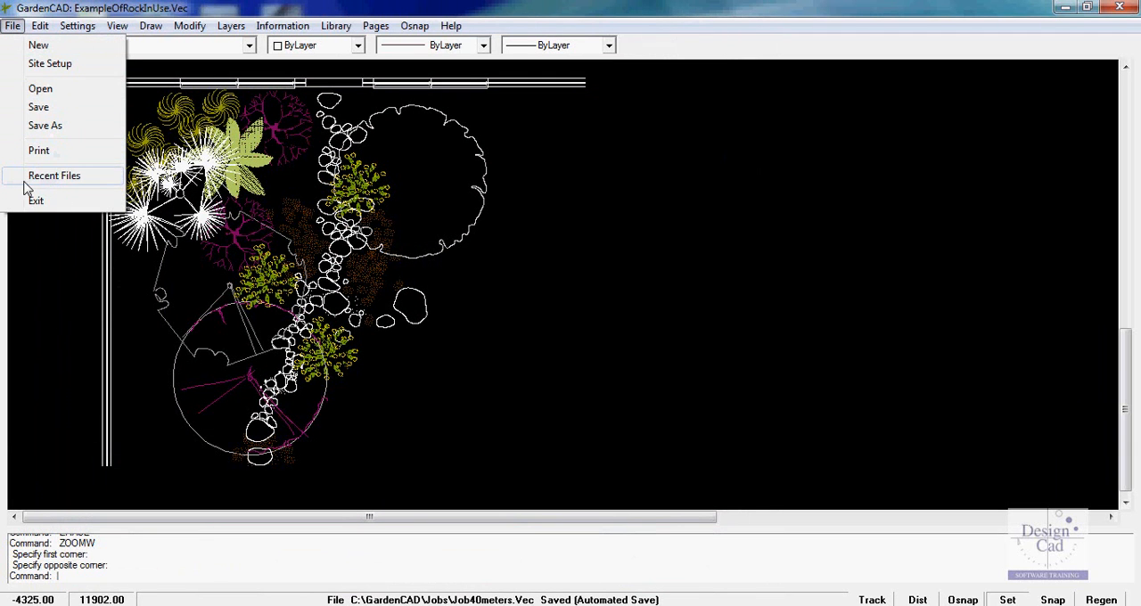
pyautogui.moveTo(41, 30)
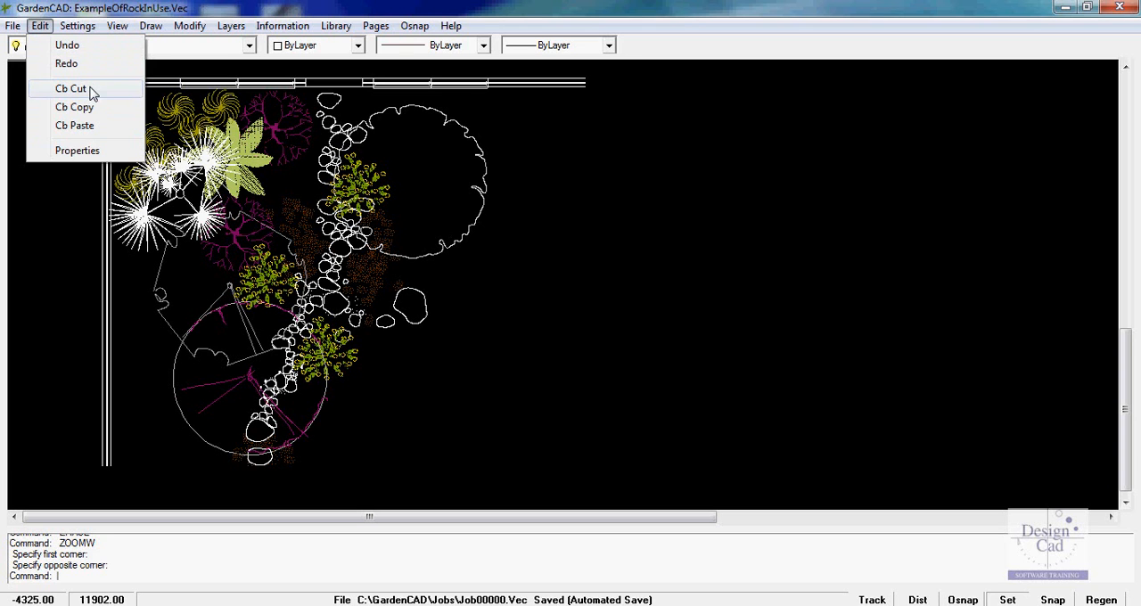
pyautogui.moveTo(79, 27)
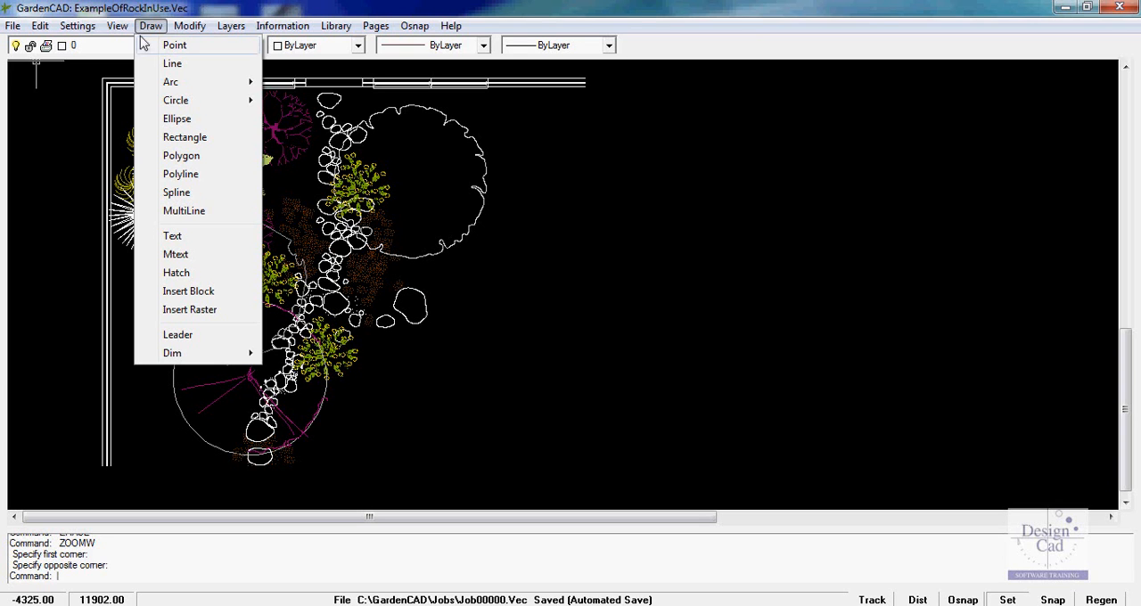
pyautogui.moveTo(170, 83)
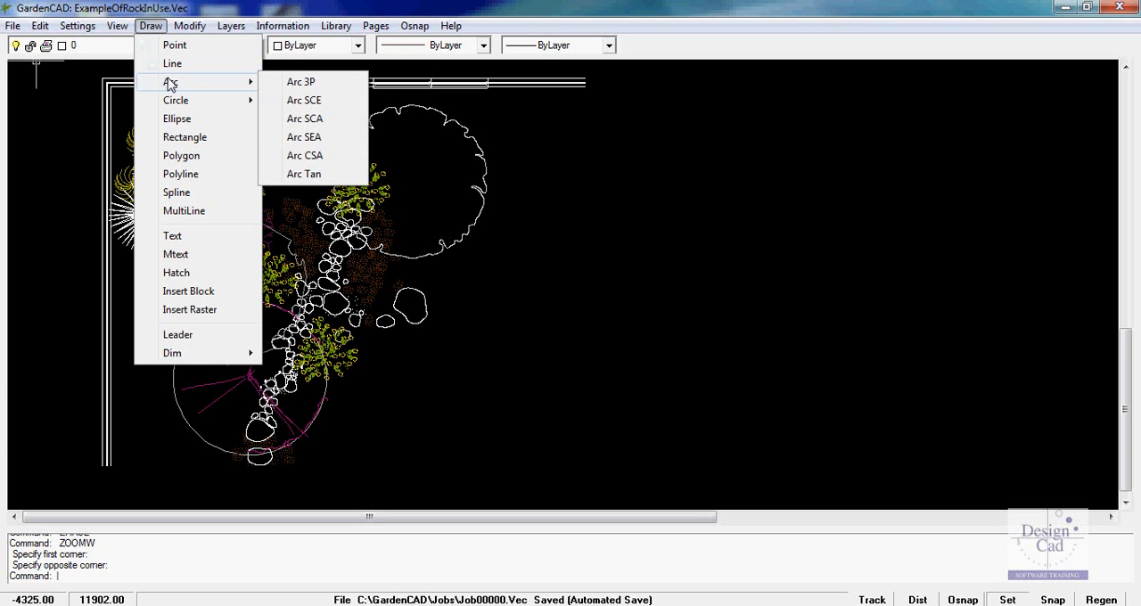
pyautogui.moveTo(181, 105)
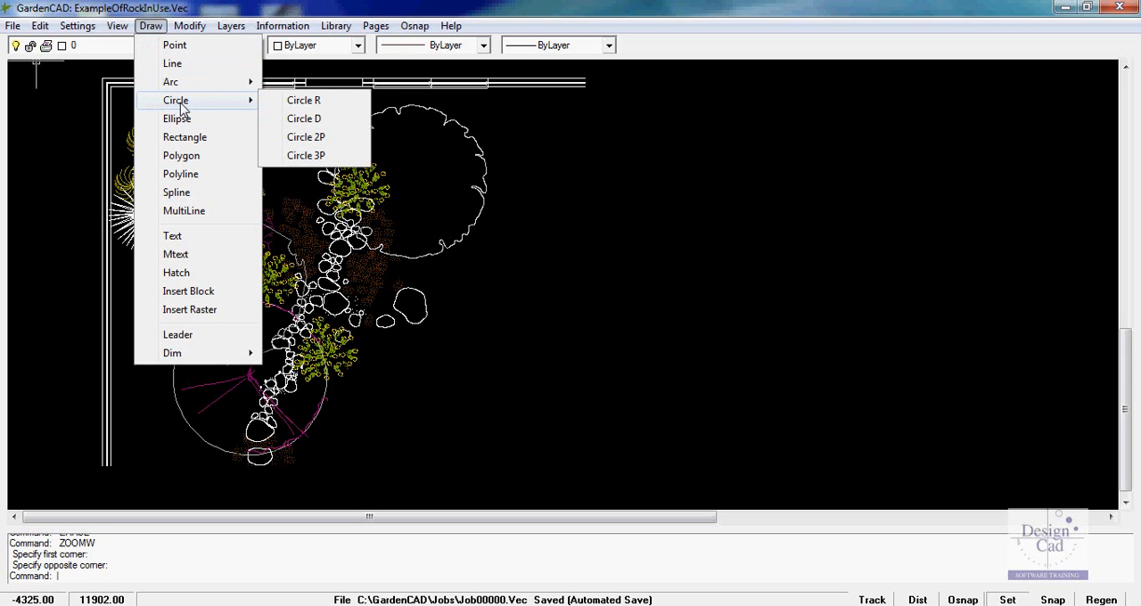
pyautogui.moveTo(188, 362)
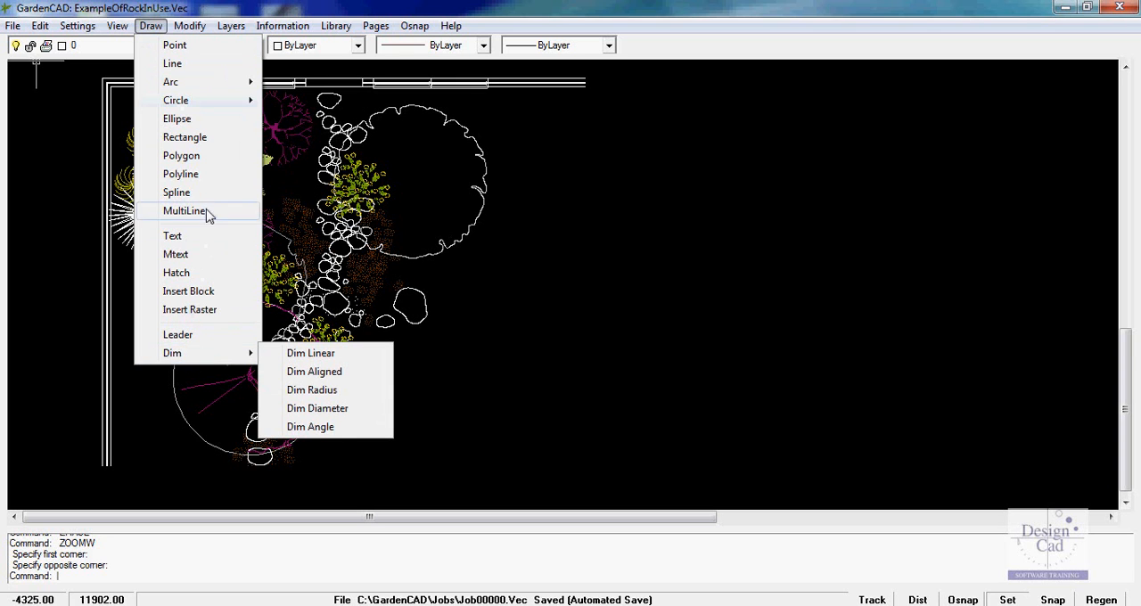
pyautogui.moveTo(192, 29)
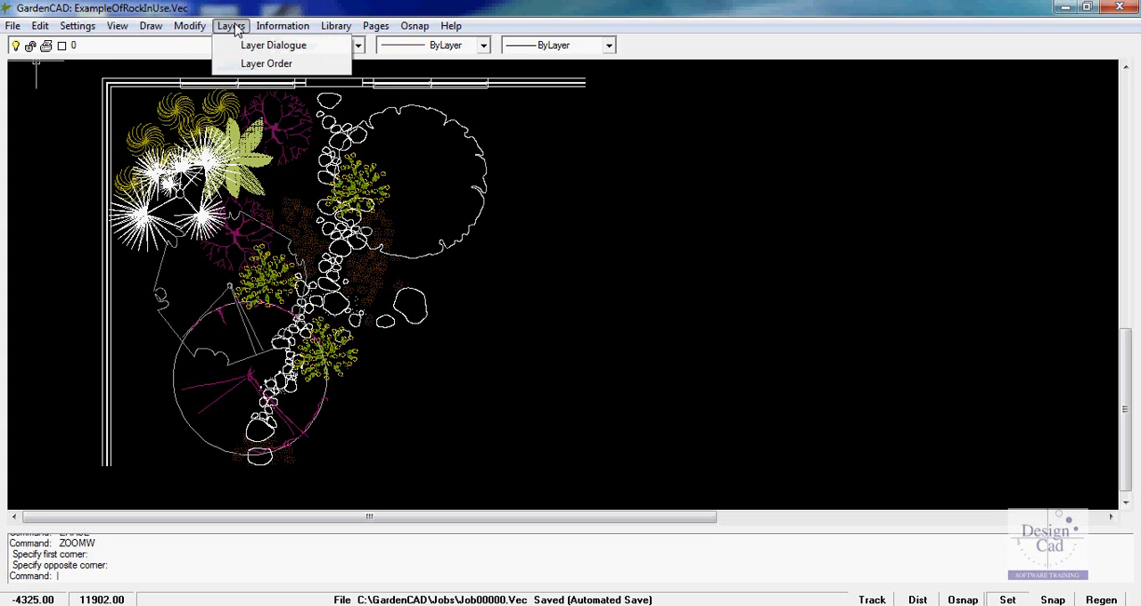
# Review the drawing's layer list with its properties and the layer order, closing both windows
pyautogui.click(257, 47)
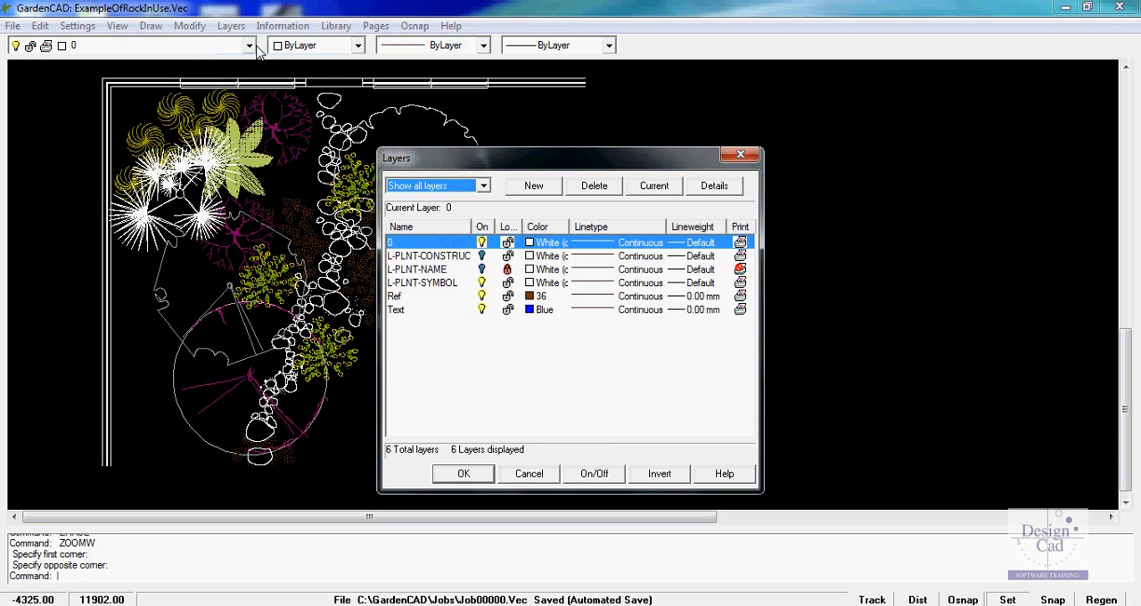
pyautogui.click(740, 155)
pyautogui.click(231, 26)
pyautogui.click(261, 64)
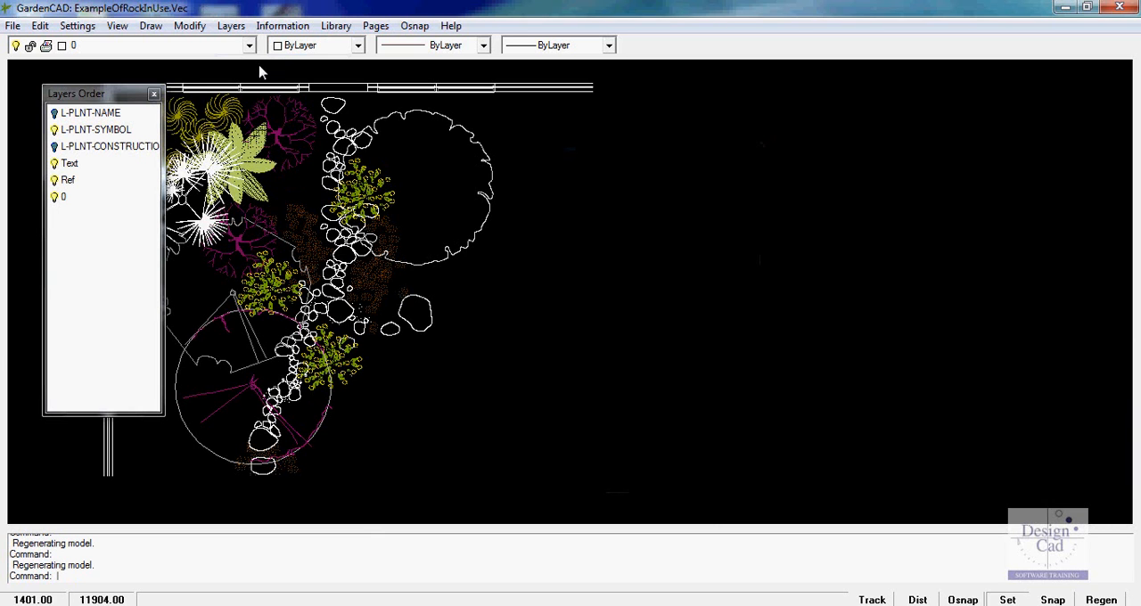
pyautogui.click(155, 95)
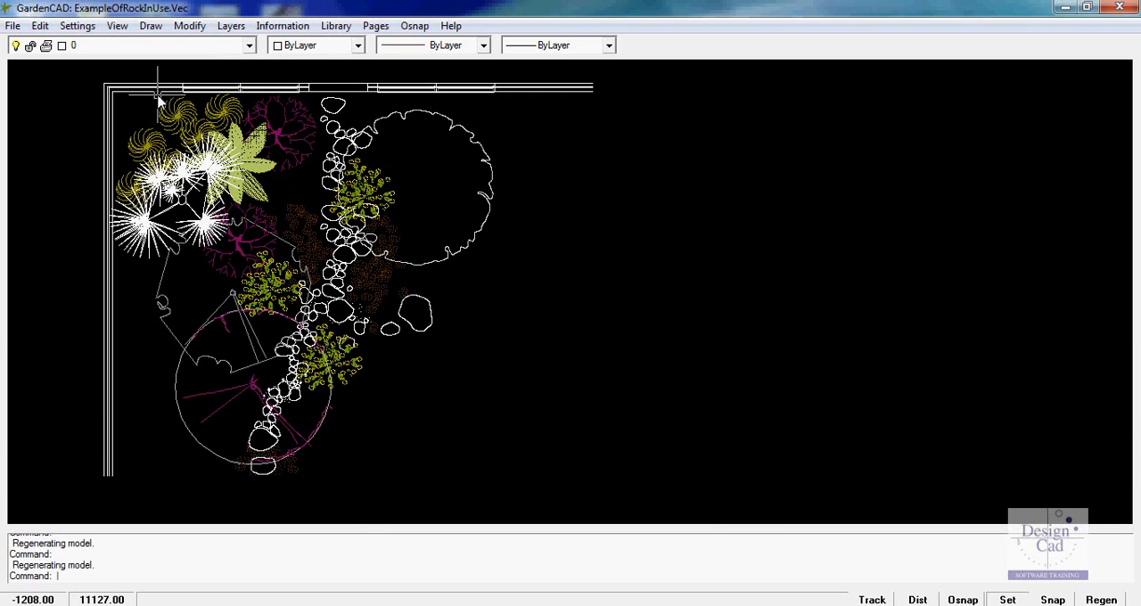
# Measure the horizontal distance from the large canopy's right edge to the rock path on its left
pyautogui.click(281, 26)
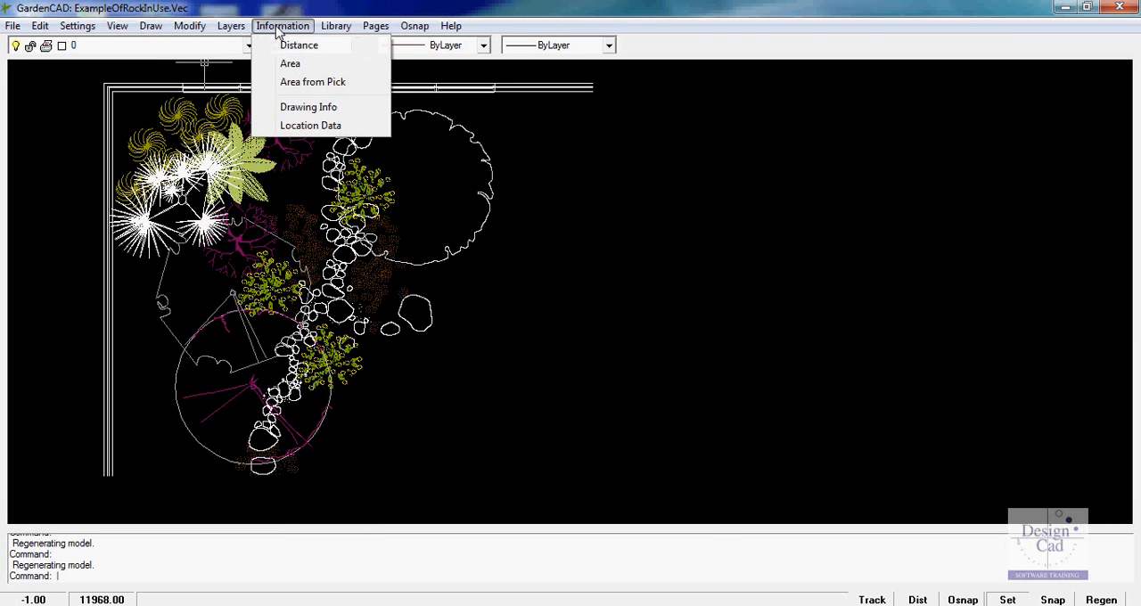
pyautogui.click(285, 47)
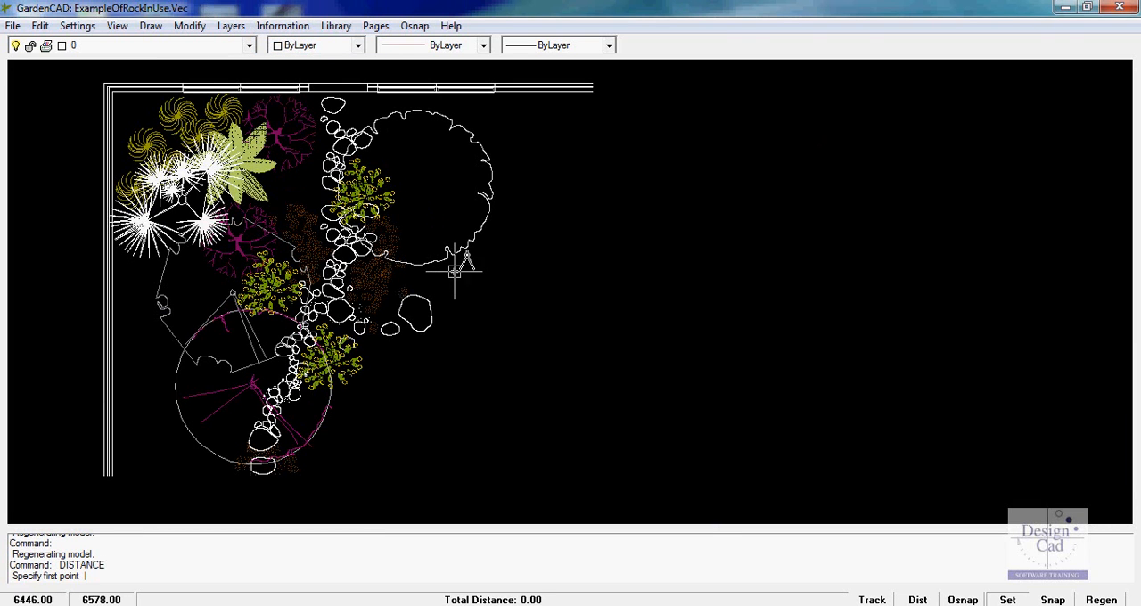
pyautogui.click(492, 194)
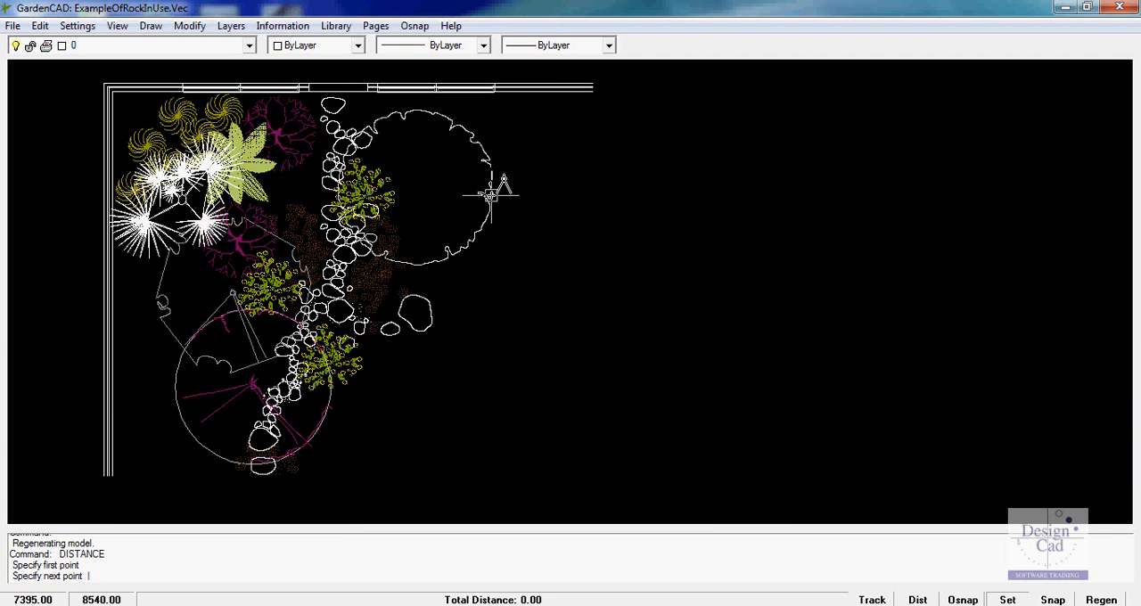
pyautogui.click(337, 194)
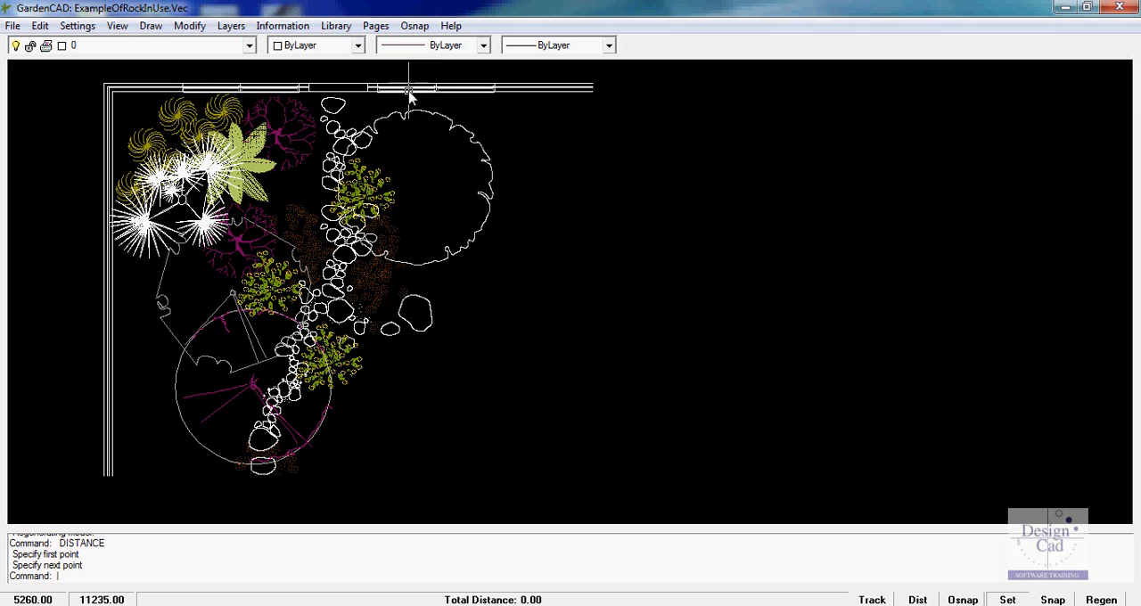
pyautogui.scroll(2, 409, 89)
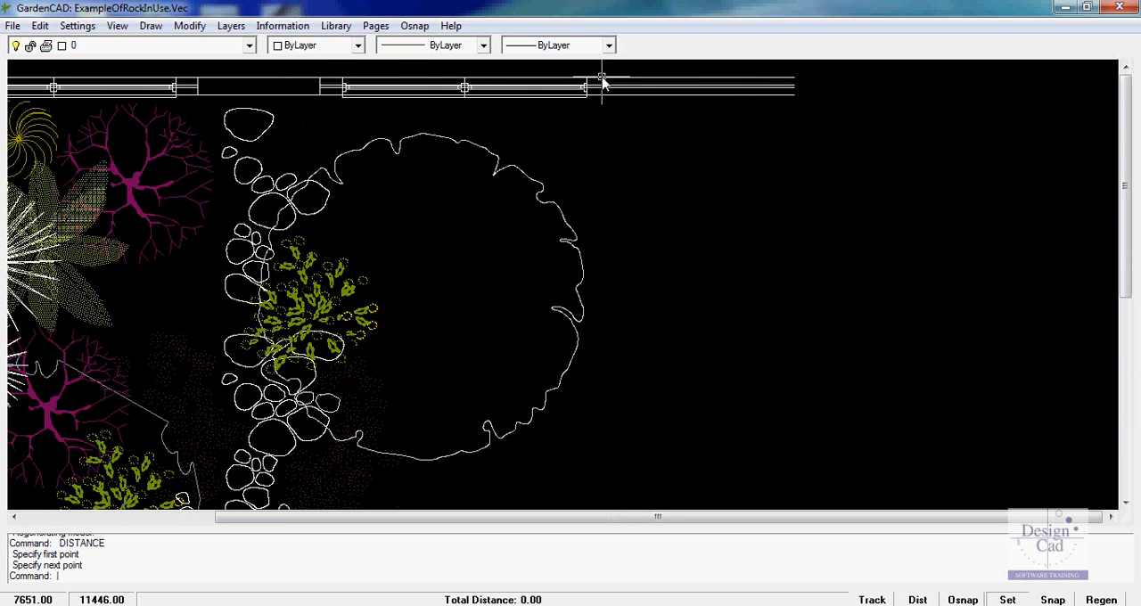
pyautogui.click(272, 29)
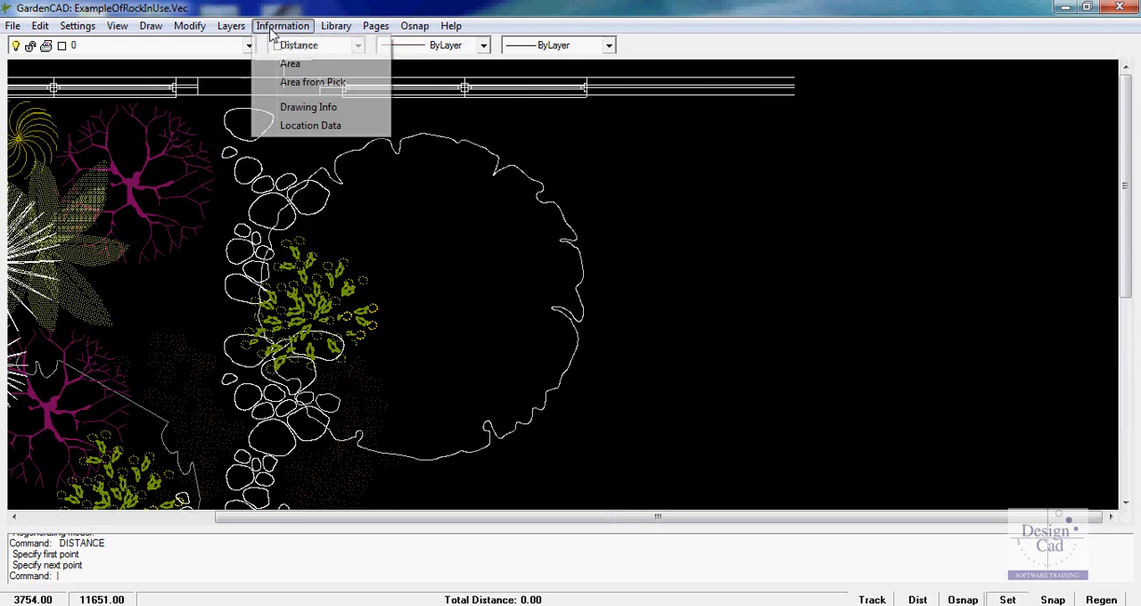
pyautogui.click(296, 48)
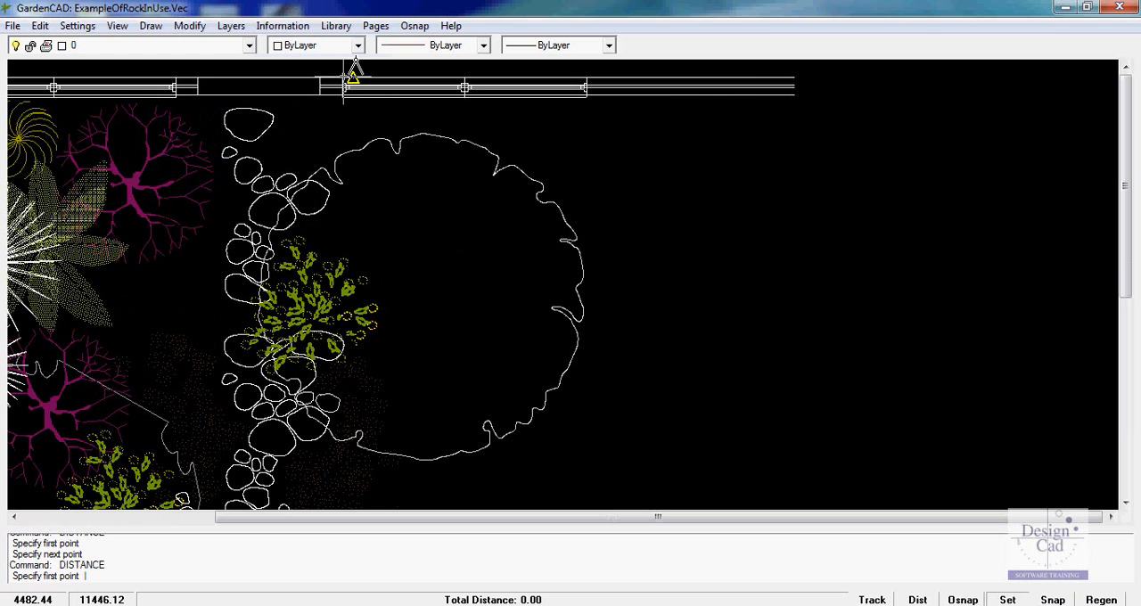
pyautogui.click(414, 27)
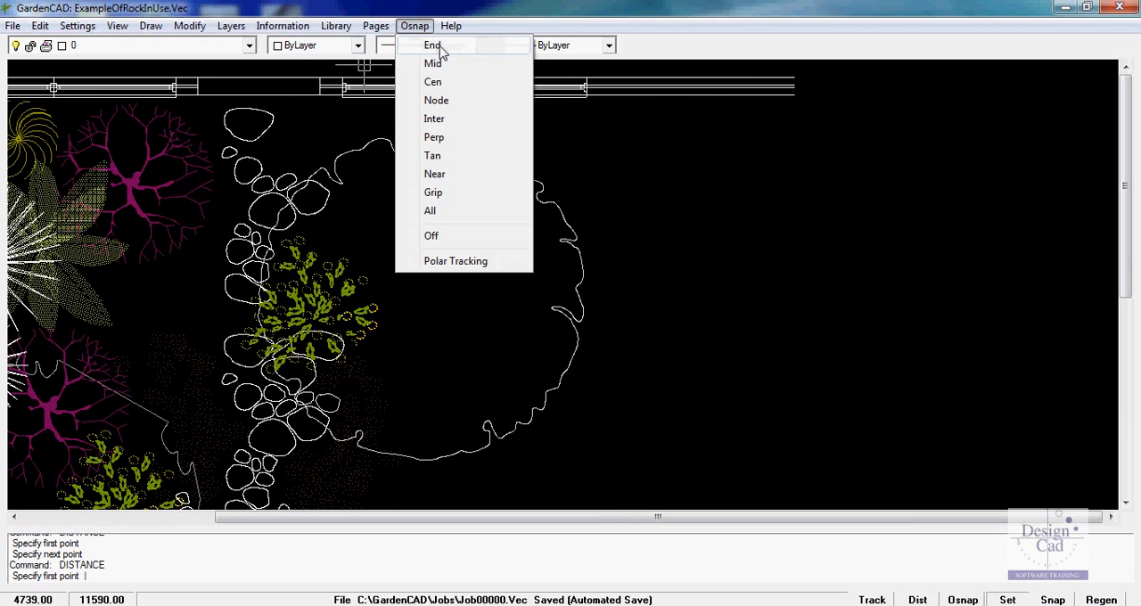
pyautogui.click(433, 46)
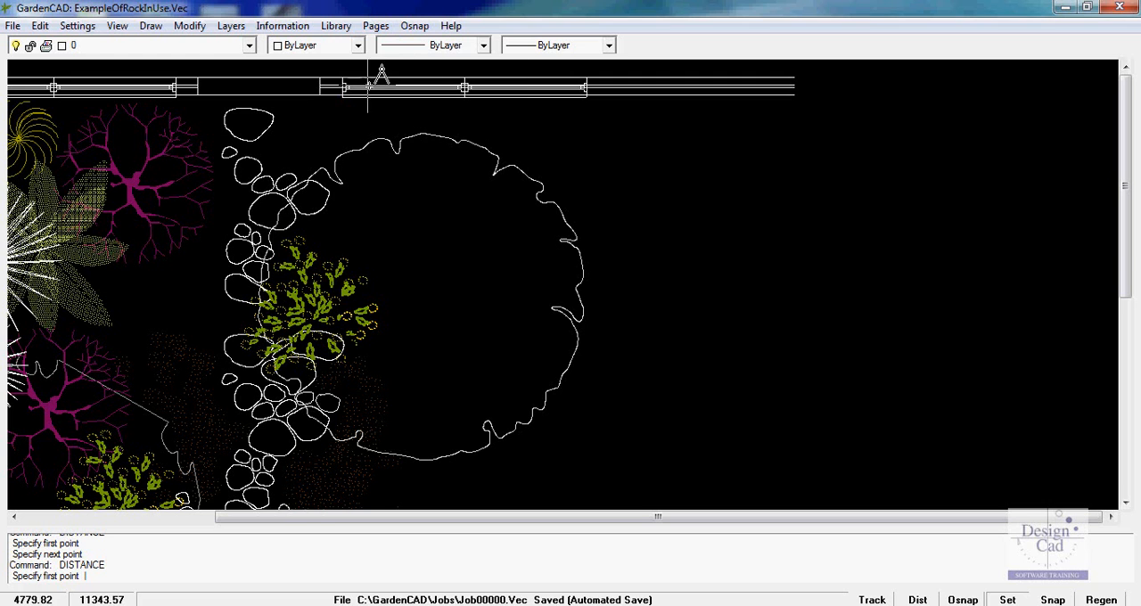
pyautogui.click(415, 26)
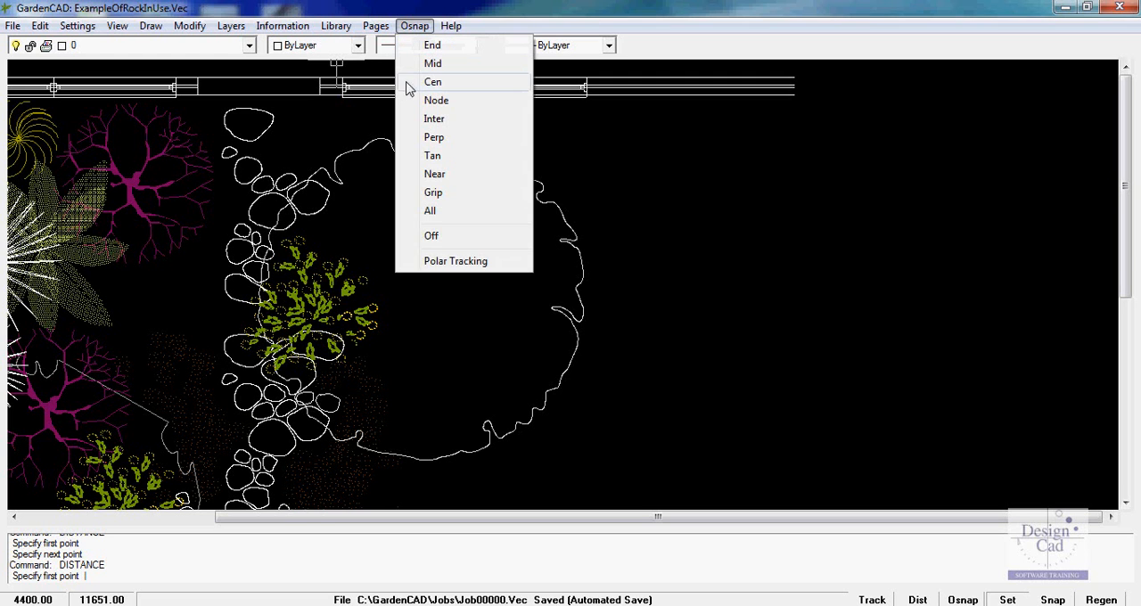
pyautogui.click(438, 237)
# Measure the length of the window to the right of the door opening in the upper wall
pyautogui.click(283, 26)
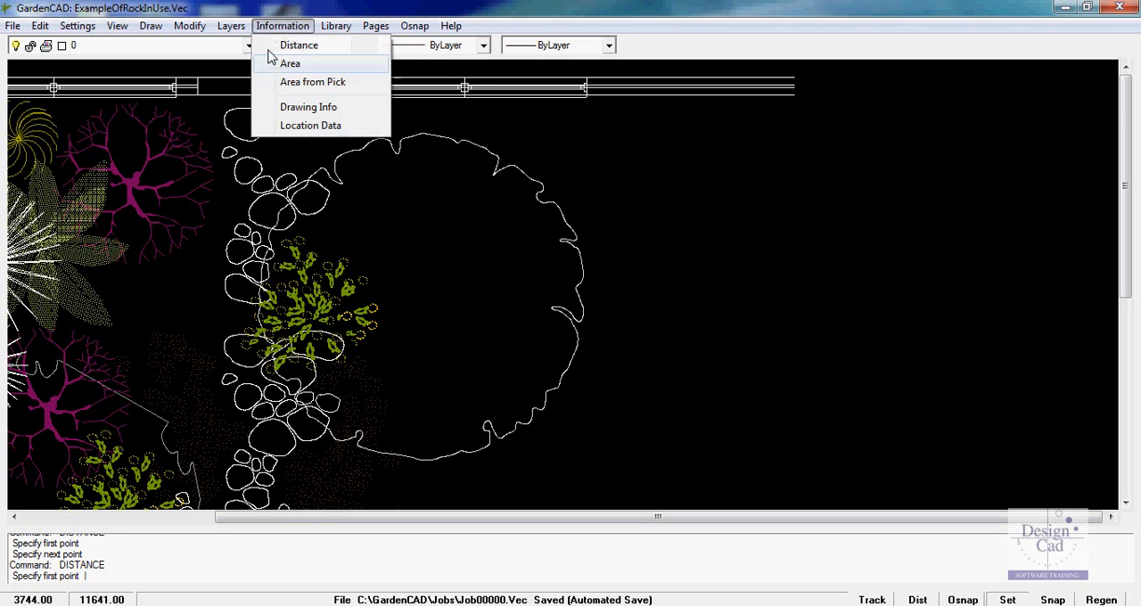
pyautogui.click(326, 45)
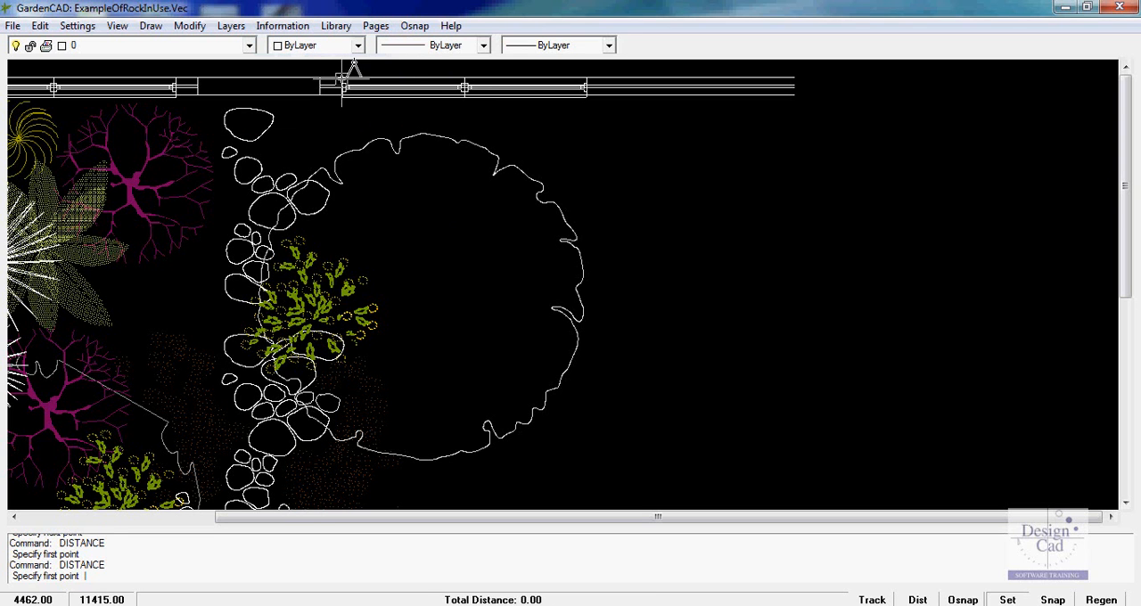
pyautogui.click(344, 86)
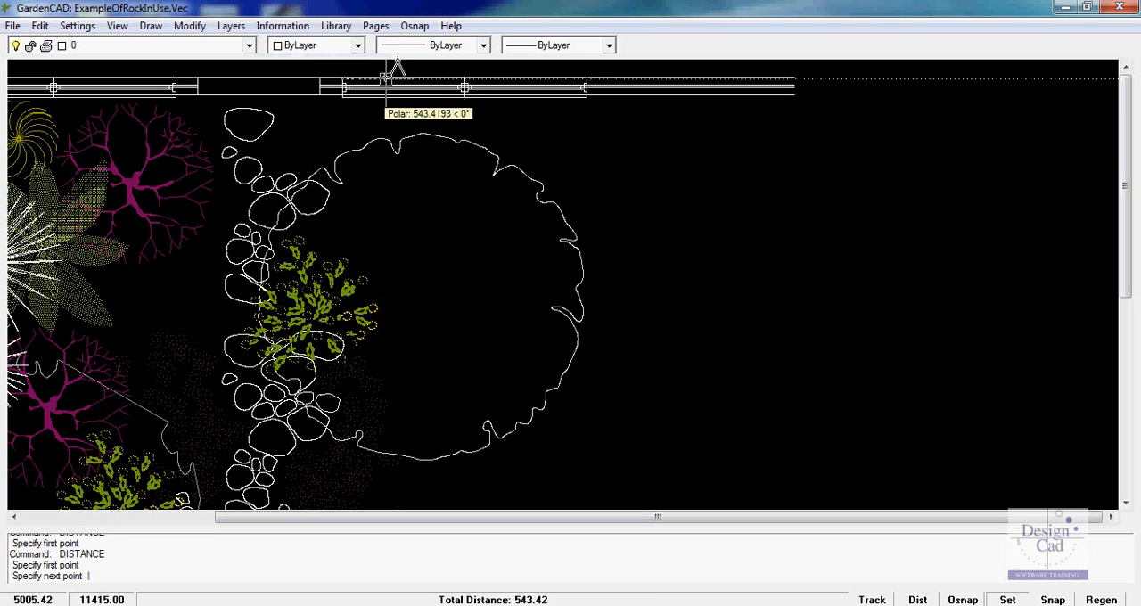
pyautogui.click(586, 84)
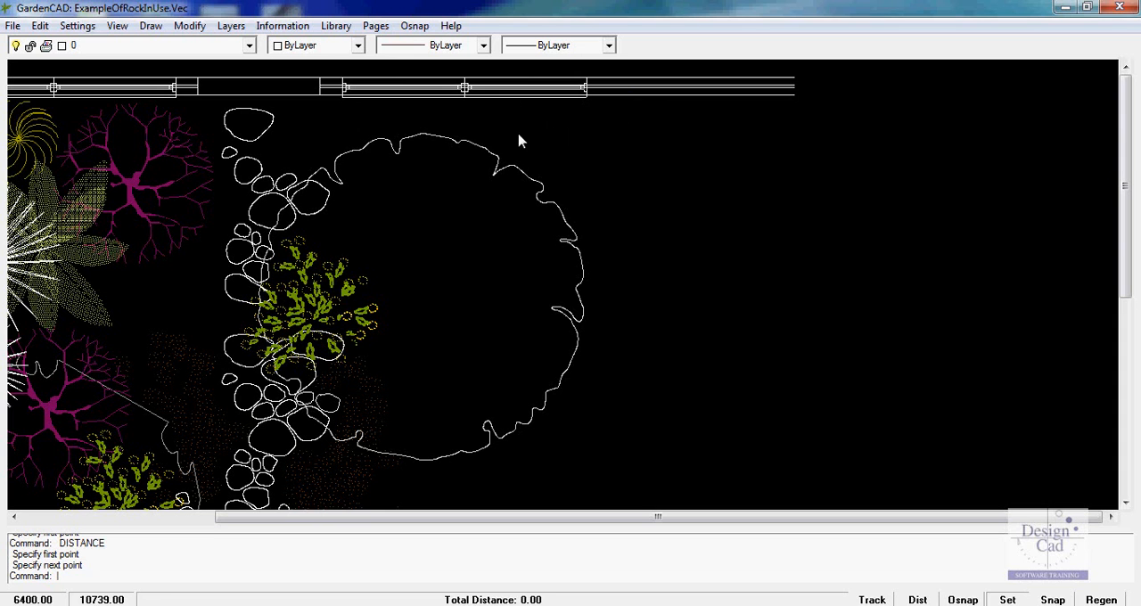
# Insert plant symbol Block 10 from the Plant Selector library into the empty area right of the large canopy
pyautogui.click(280, 29)
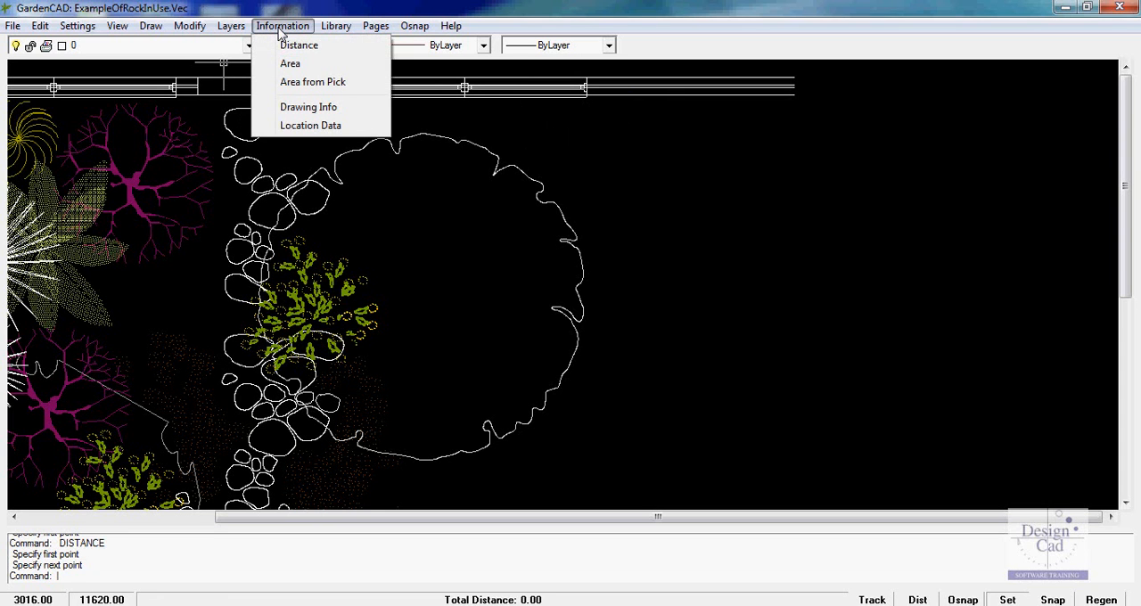
pyautogui.moveTo(323, 33)
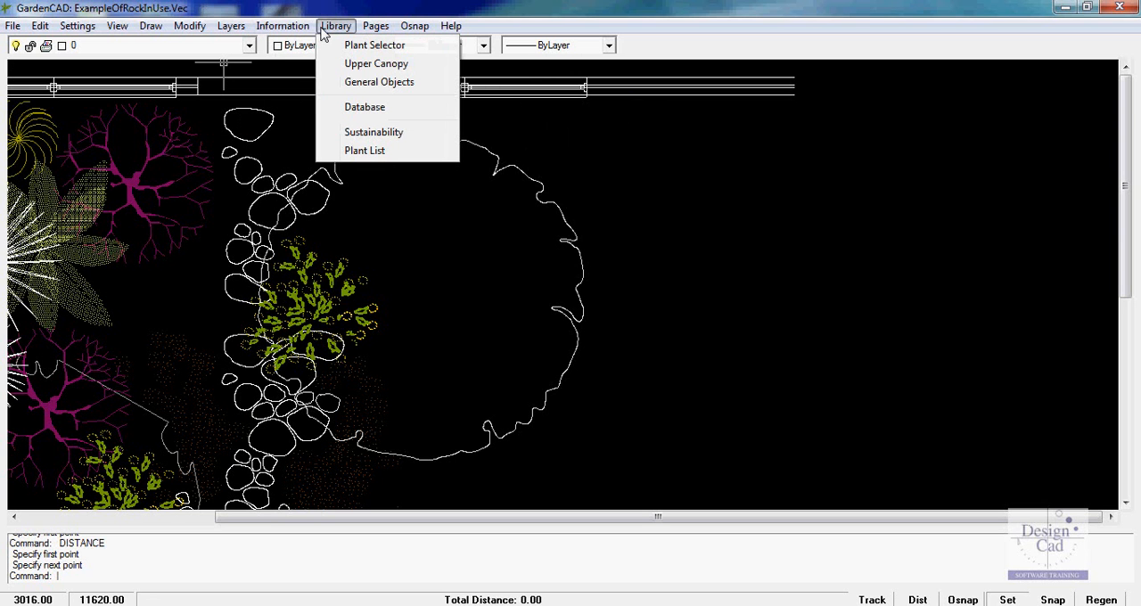
pyautogui.click(372, 44)
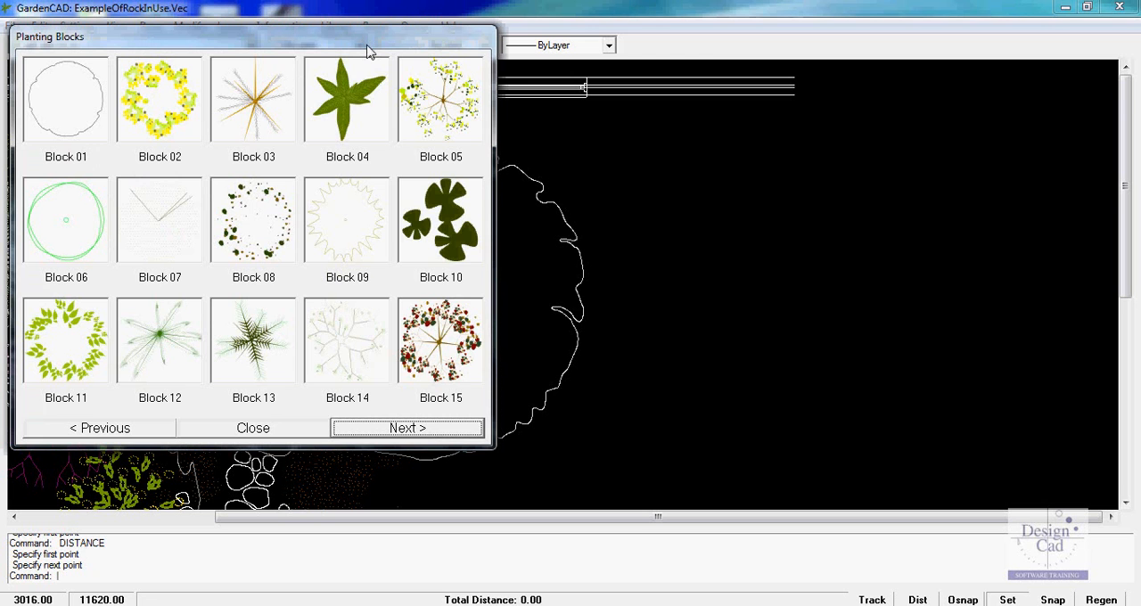
pyautogui.click(432, 234)
pyautogui.click(673, 178)
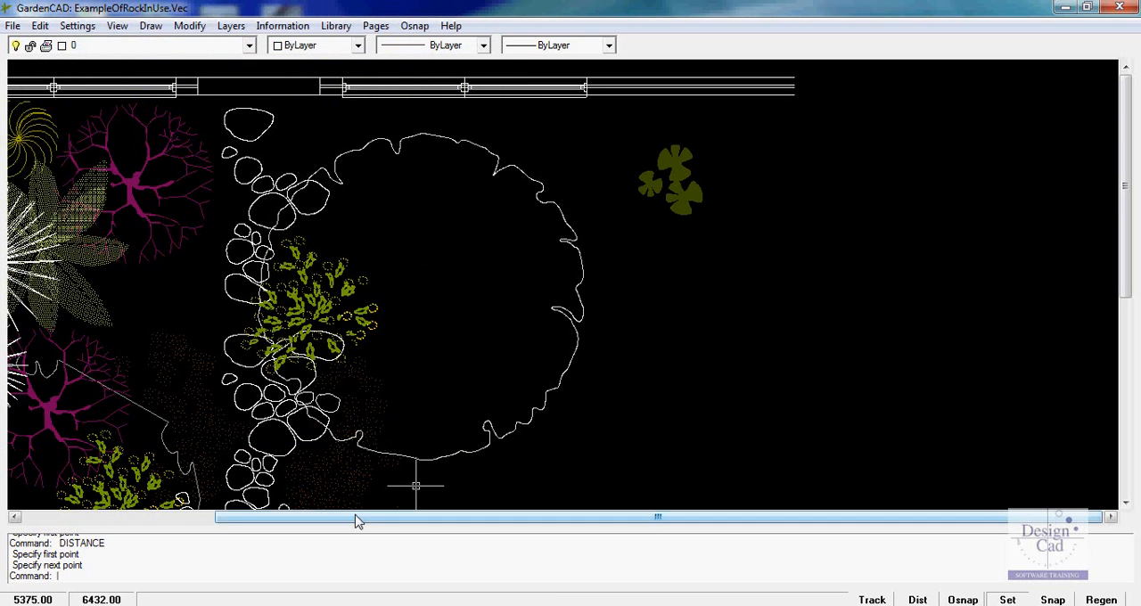
# Examine the blocks available in the General Objects library and close it without inserting any
pyautogui.click(336, 26)
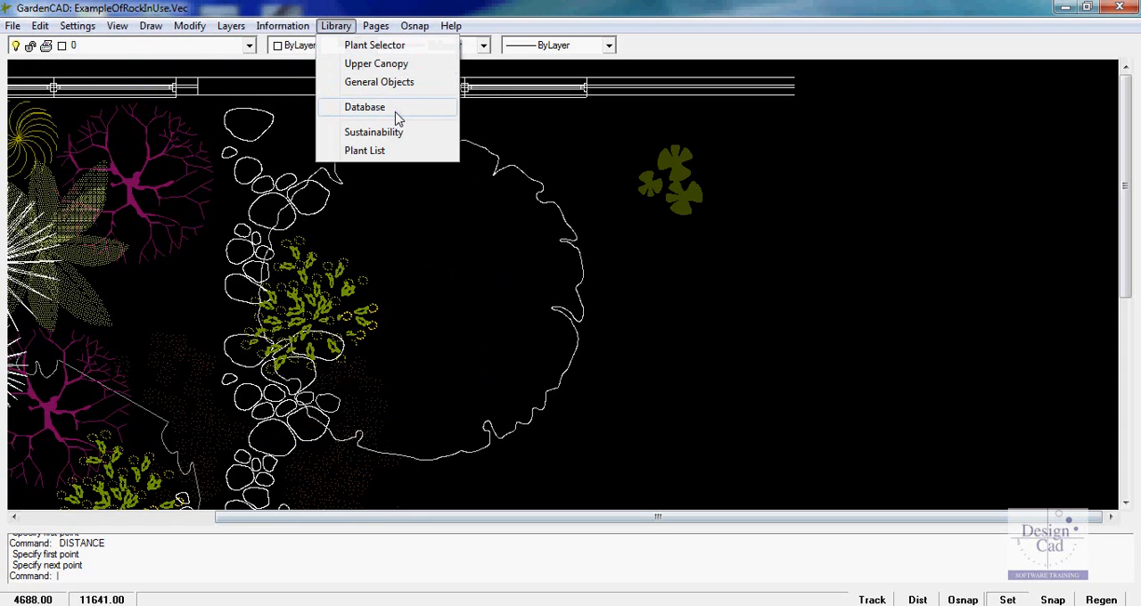
pyautogui.click(390, 83)
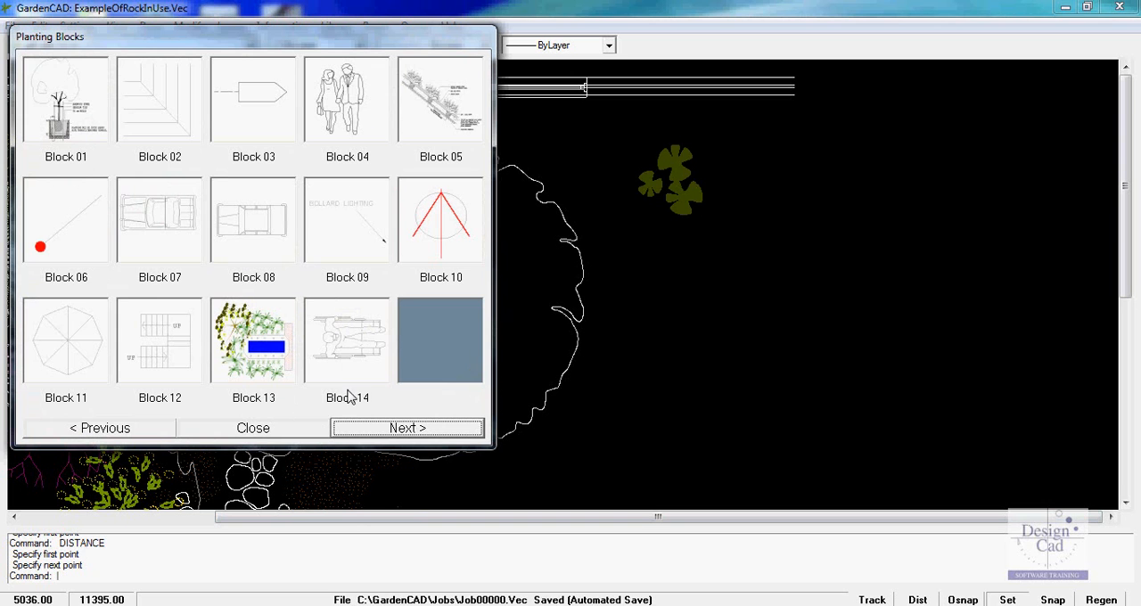
pyautogui.click(254, 428)
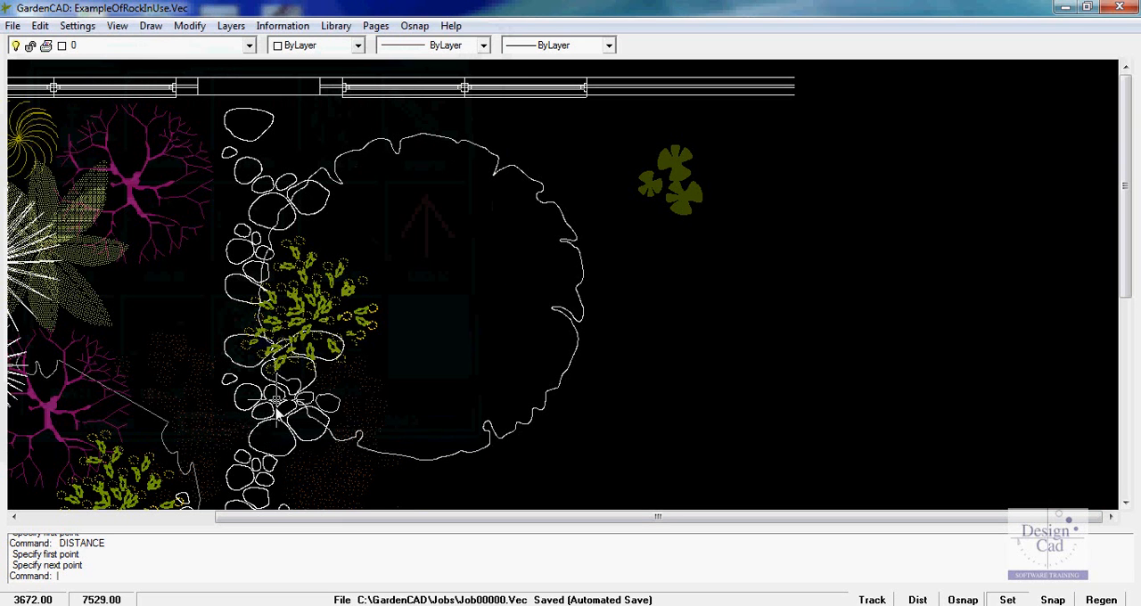
pyautogui.click(378, 27)
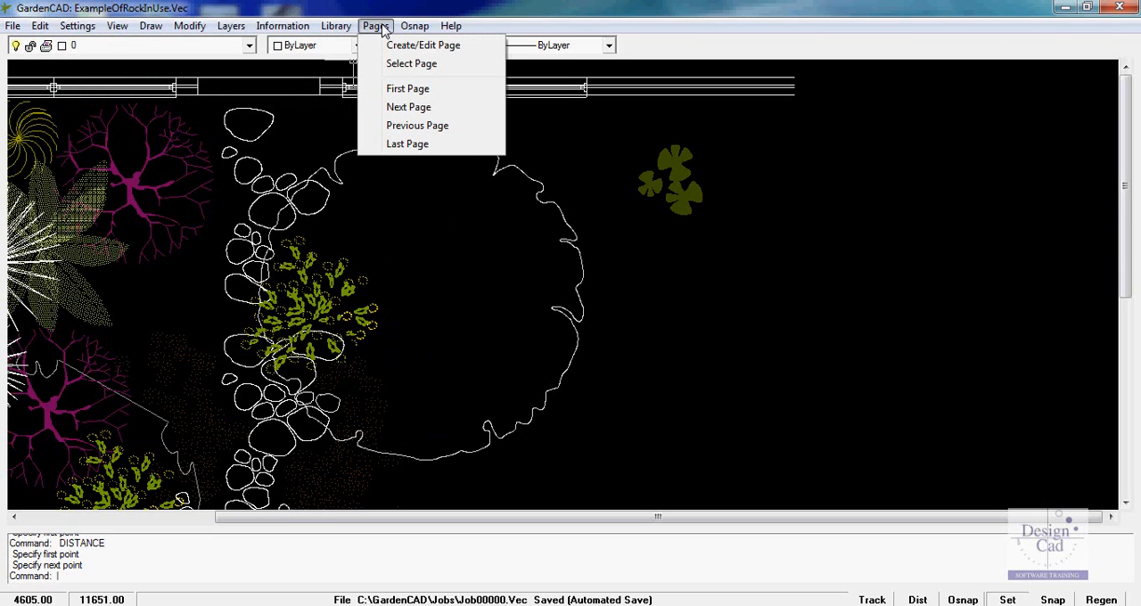
# Enable endpoint snap and draw a line from about 9405, 7201 in the empty area to the upper wall's lower-right endpoint
pyautogui.moveTo(410, 31)
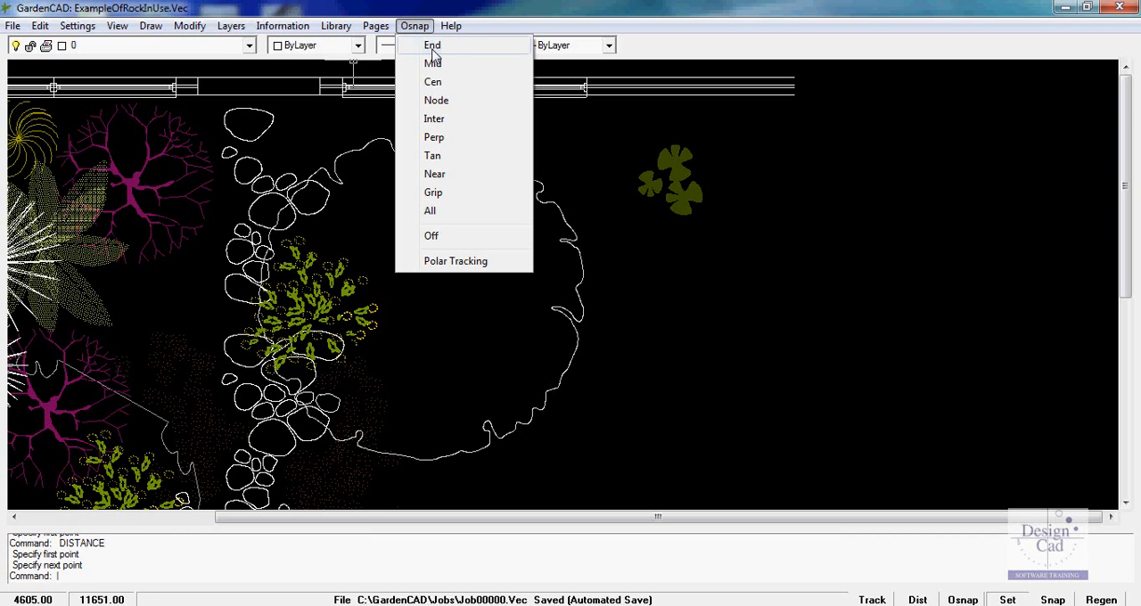
pyautogui.click(435, 48)
pyautogui.write('L')
pyautogui.press('Return')
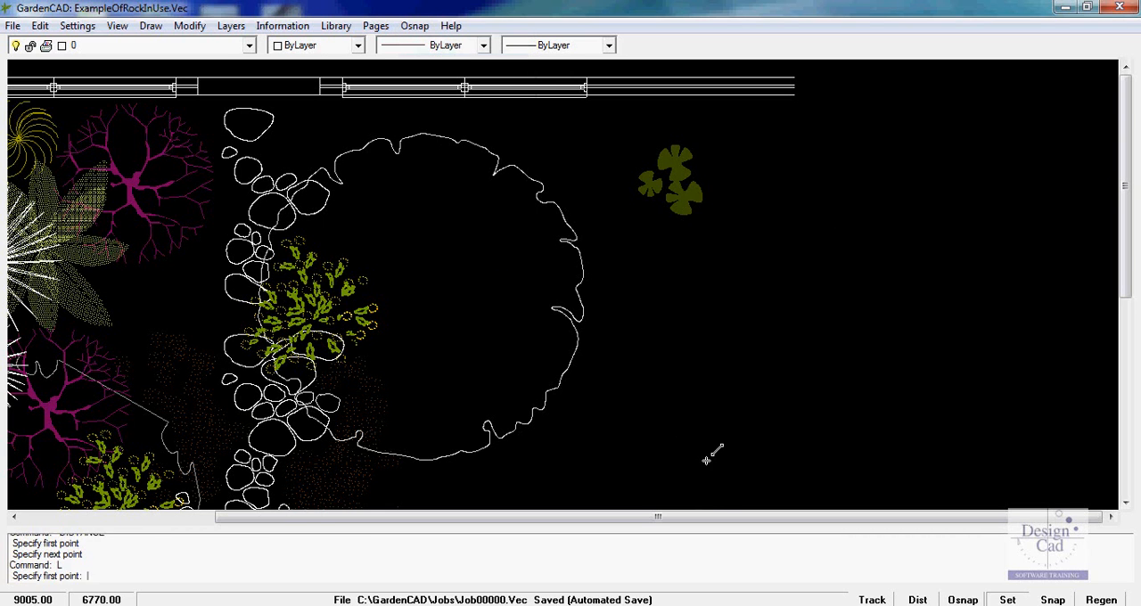
pyautogui.click(745, 423)
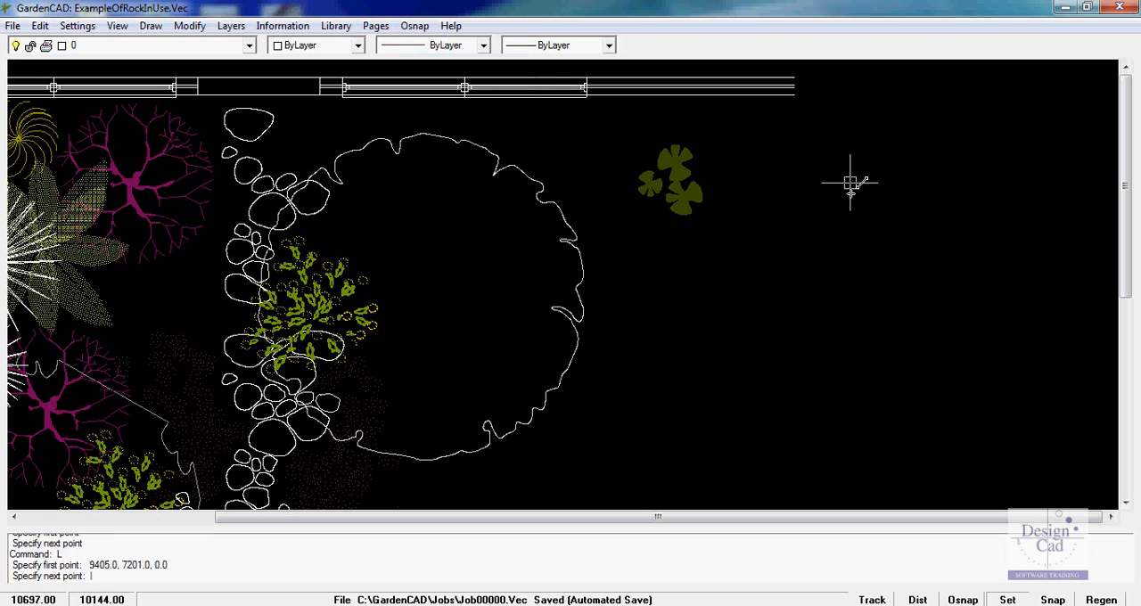
pyautogui.click(794, 94)
pyautogui.press('Return')
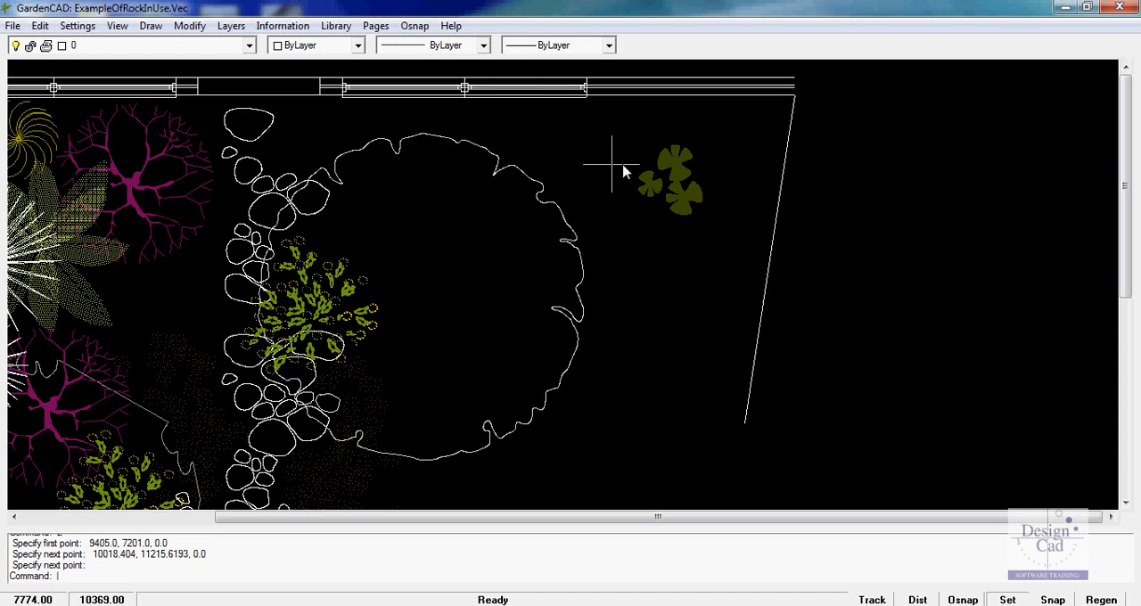
pyautogui.click(451, 26)
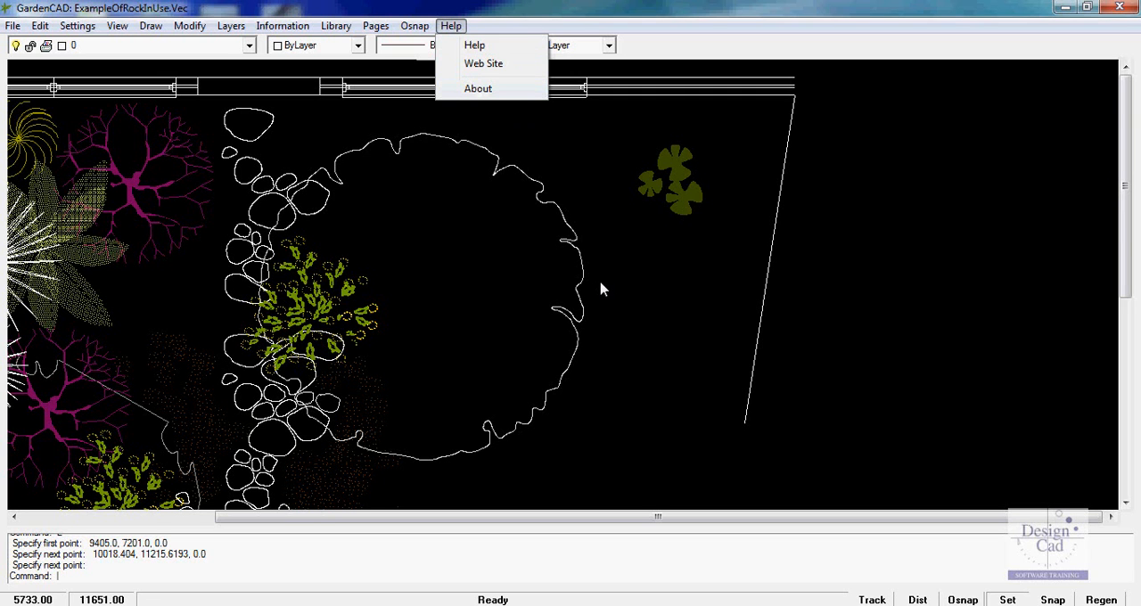
pyautogui.press('Escape')
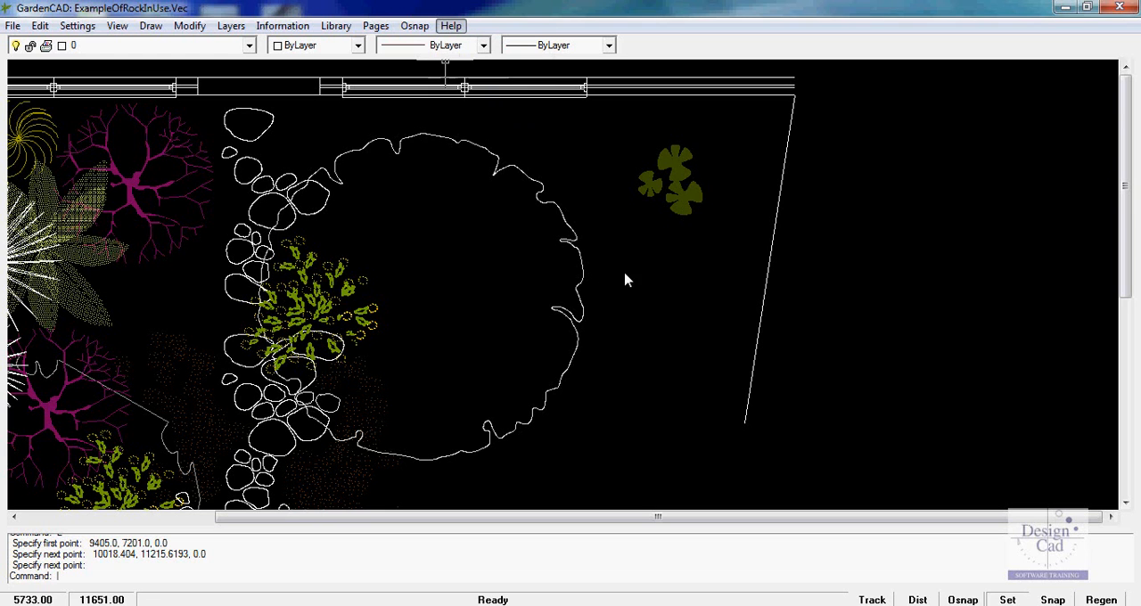
# Copy the slanted boundary line to its right, from its lower endpoint to about 10810, 7334
pyautogui.click(767, 280)
pyautogui.rightClick(823, 229)
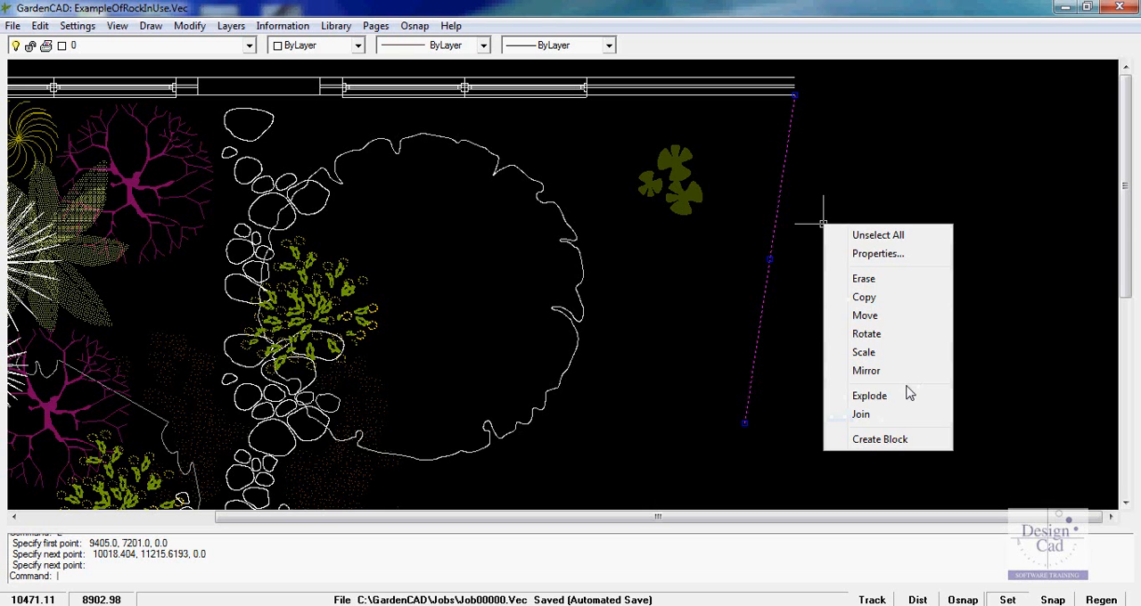
pyautogui.click(858, 297)
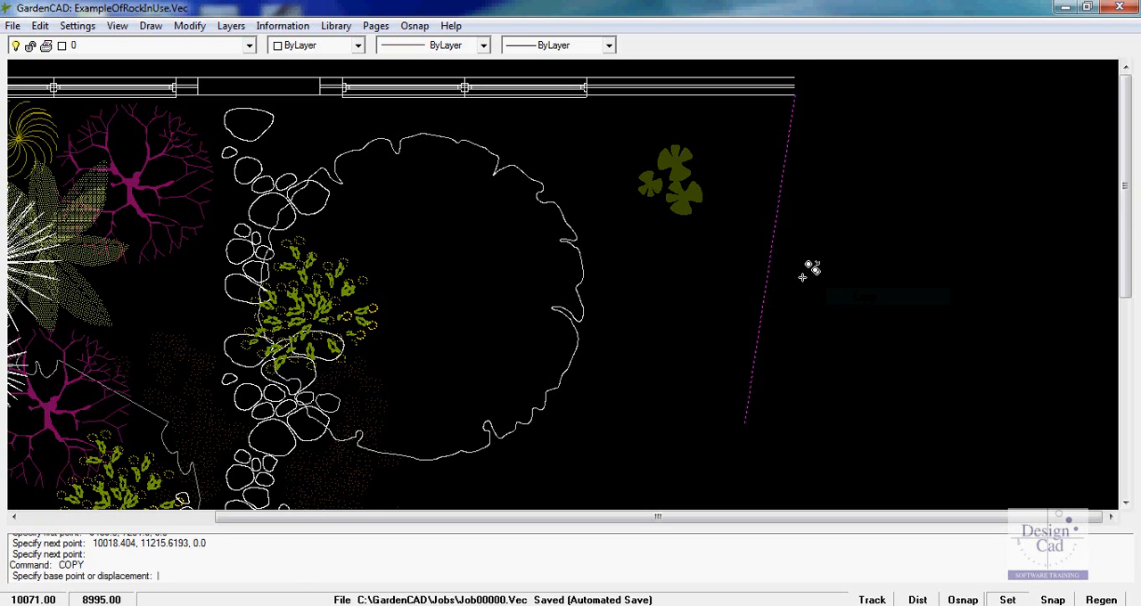
pyautogui.click(771, 267)
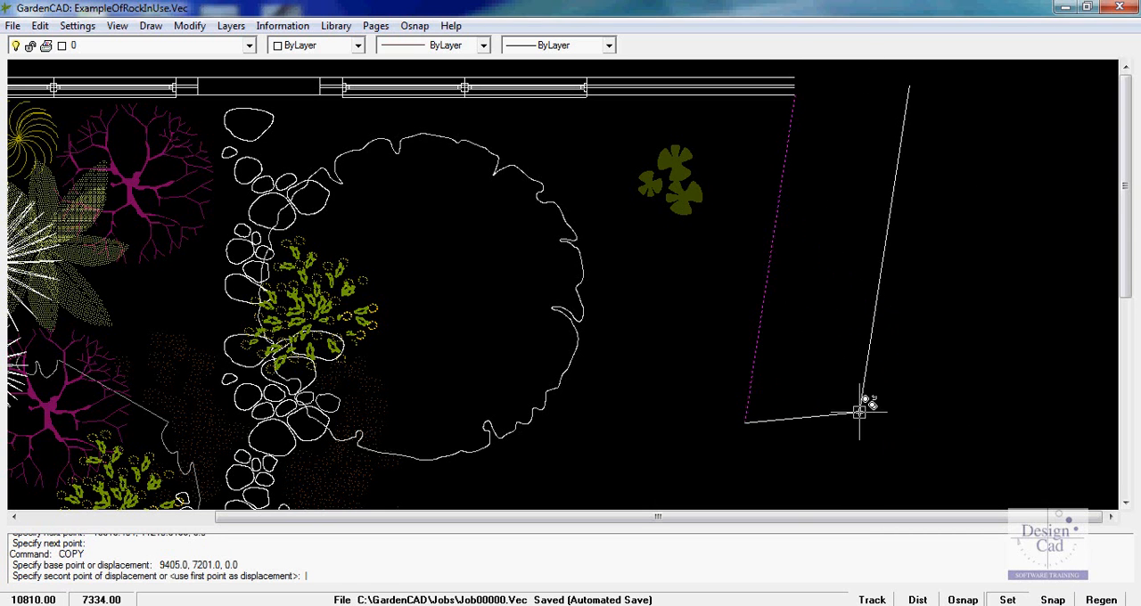
pyautogui.click(860, 412)
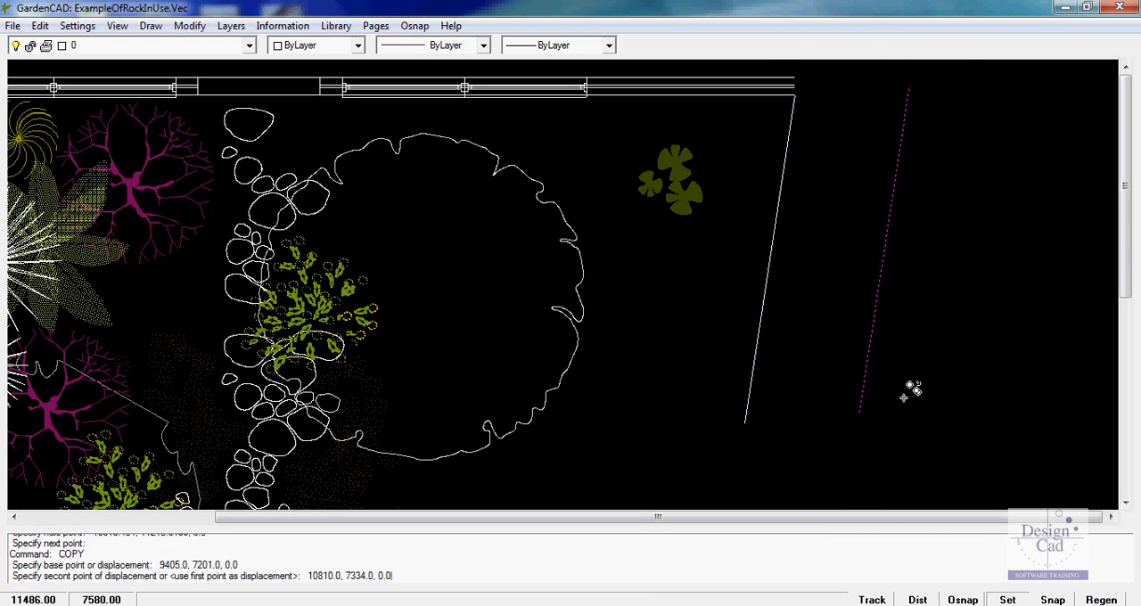
# Rotate the copied line by 315° about its lower endpoint
pyautogui.click(874, 316)
pyautogui.rightClick(873, 317)
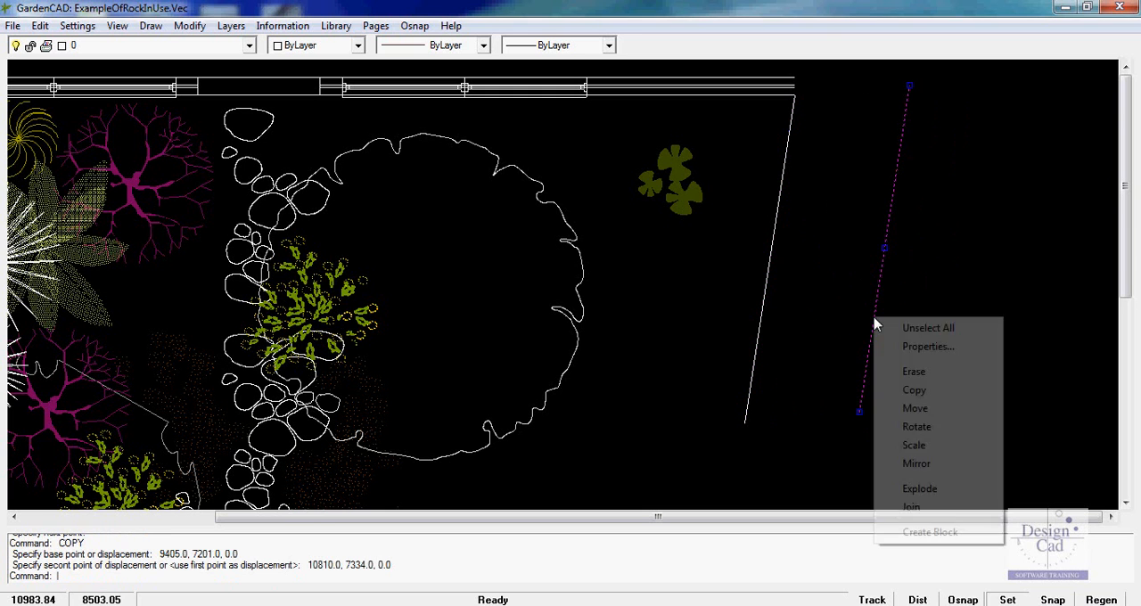
pyautogui.click(916, 428)
pyautogui.click(860, 411)
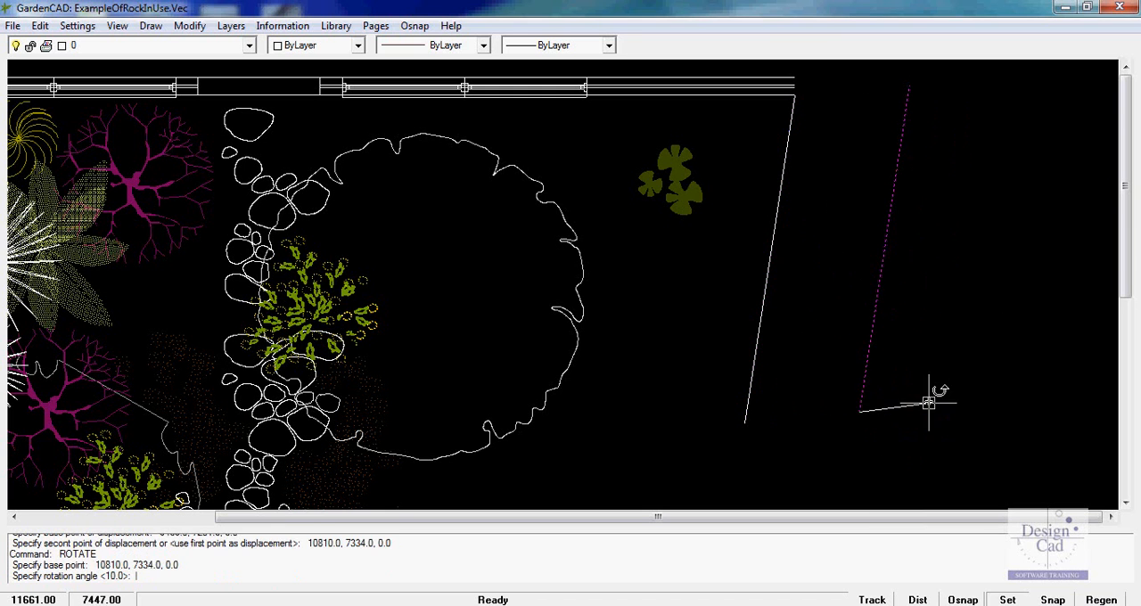
pyautogui.click(891, 435)
# Erase the rotated copy of the boundary line
pyautogui.click(897, 389)
pyautogui.rightClick(875, 366)
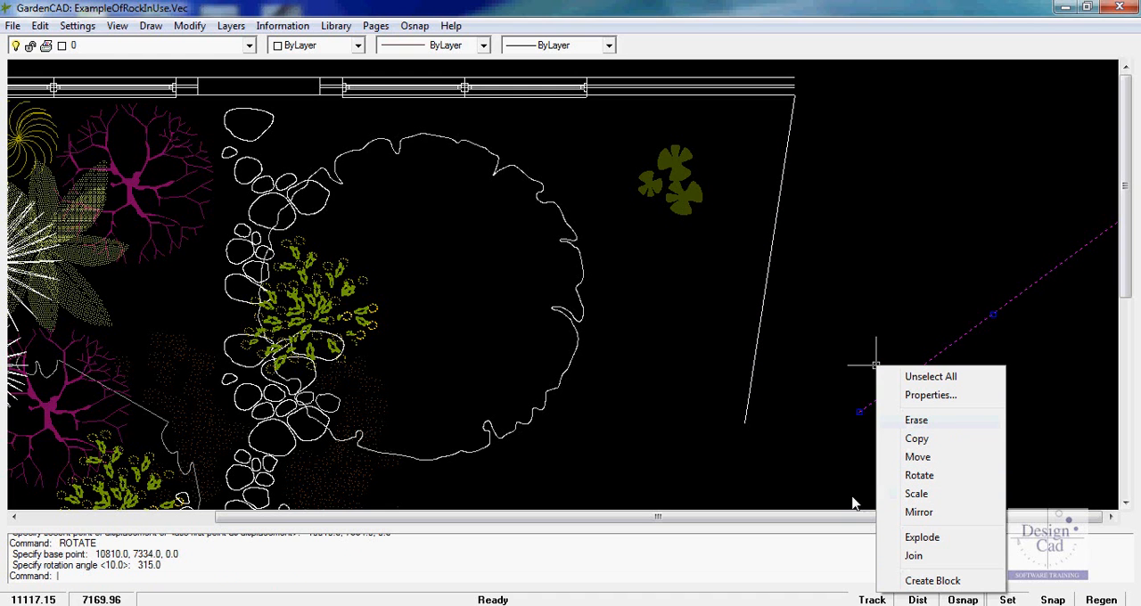
pyautogui.click(917, 421)
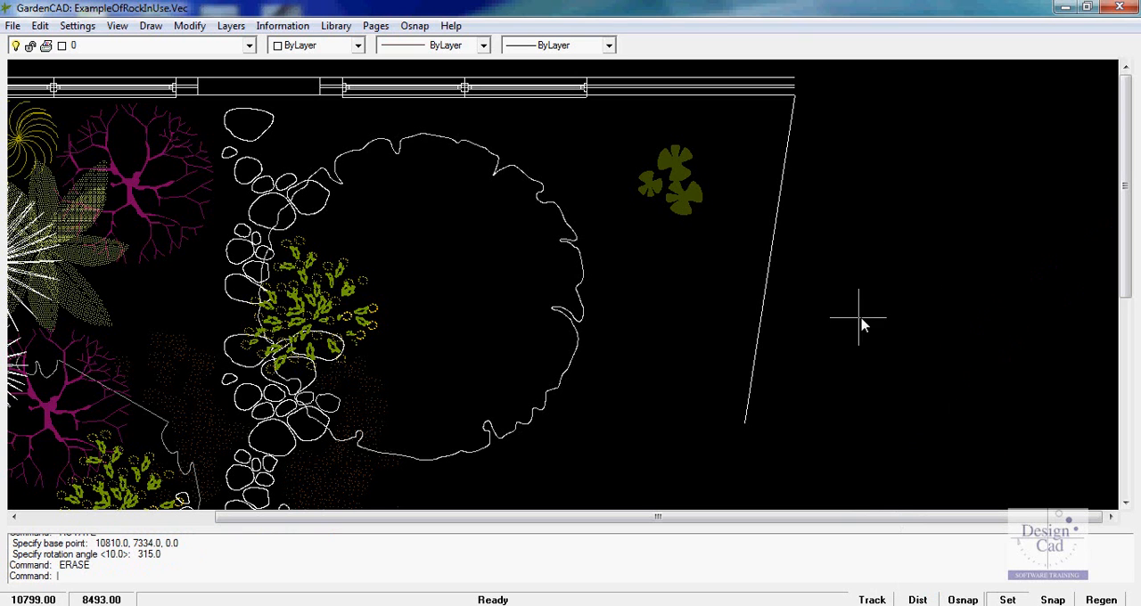
# Examine the yellow-flowered plant over the rock path and the rocks below it with Zoom Window, and return to the wider garden plan
pyautogui.rightClick(835, 305)
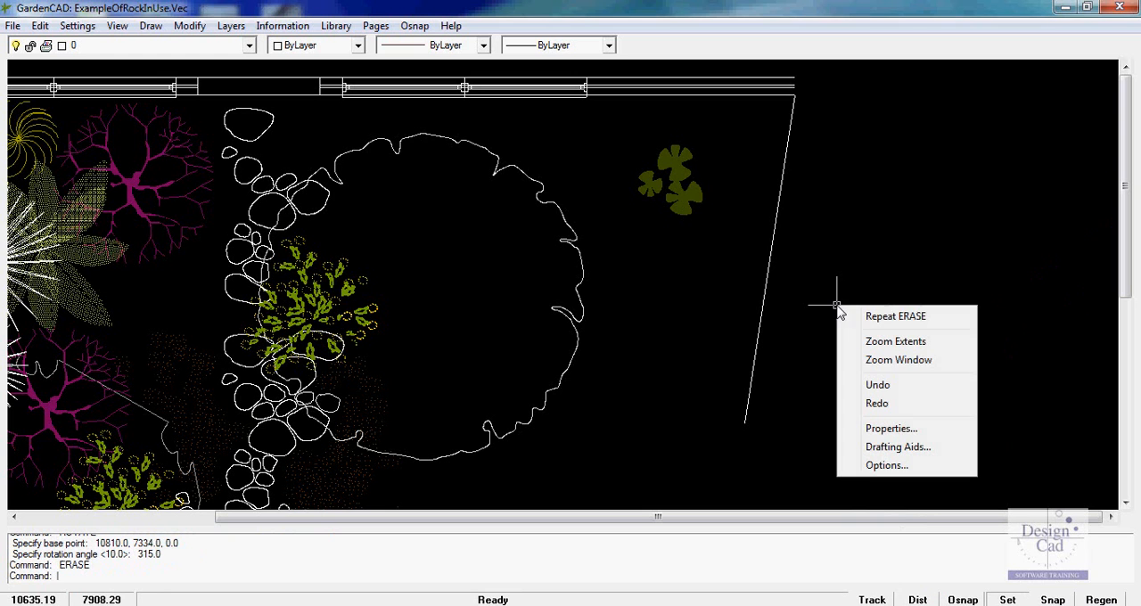
pyautogui.click(891, 361)
pyautogui.click(218, 210)
pyautogui.click(446, 432)
pyautogui.rightClick(796, 240)
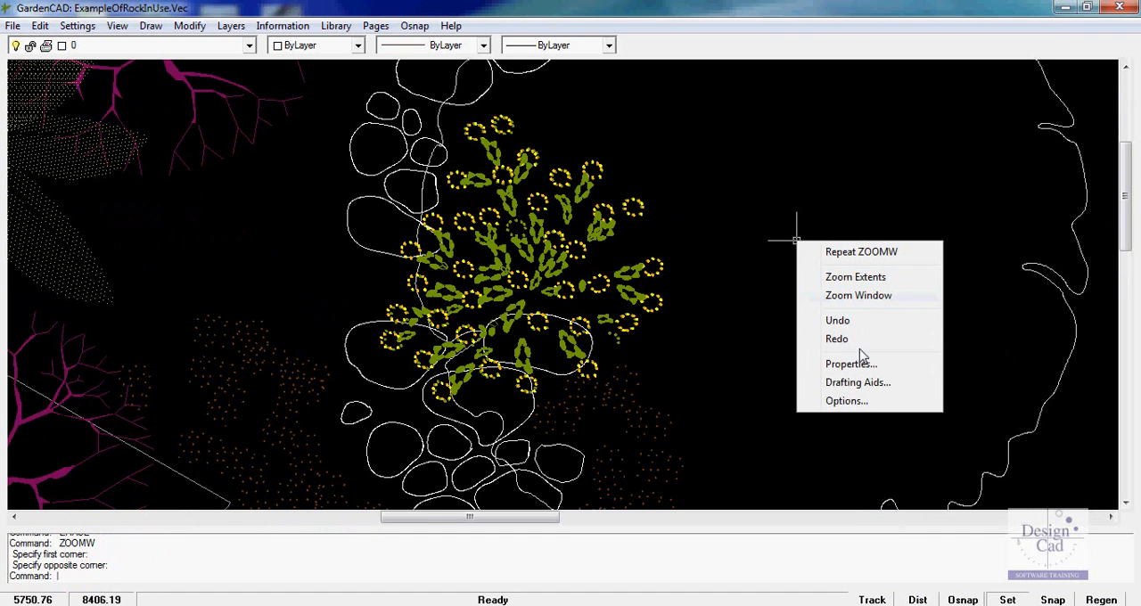
pyautogui.click(866, 253)
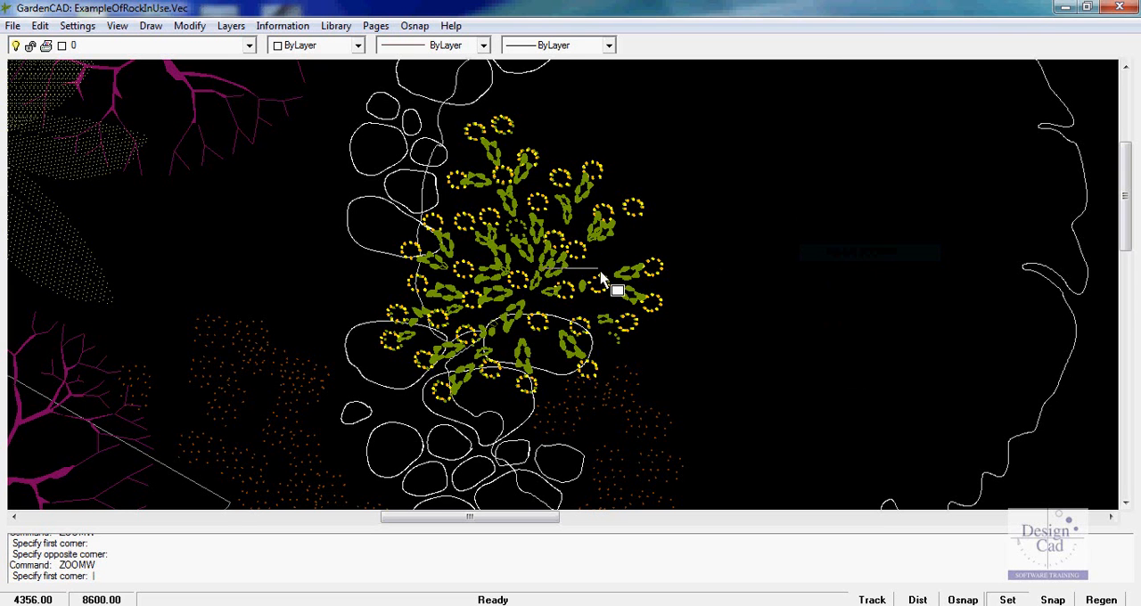
pyautogui.click(298, 336)
pyautogui.click(497, 492)
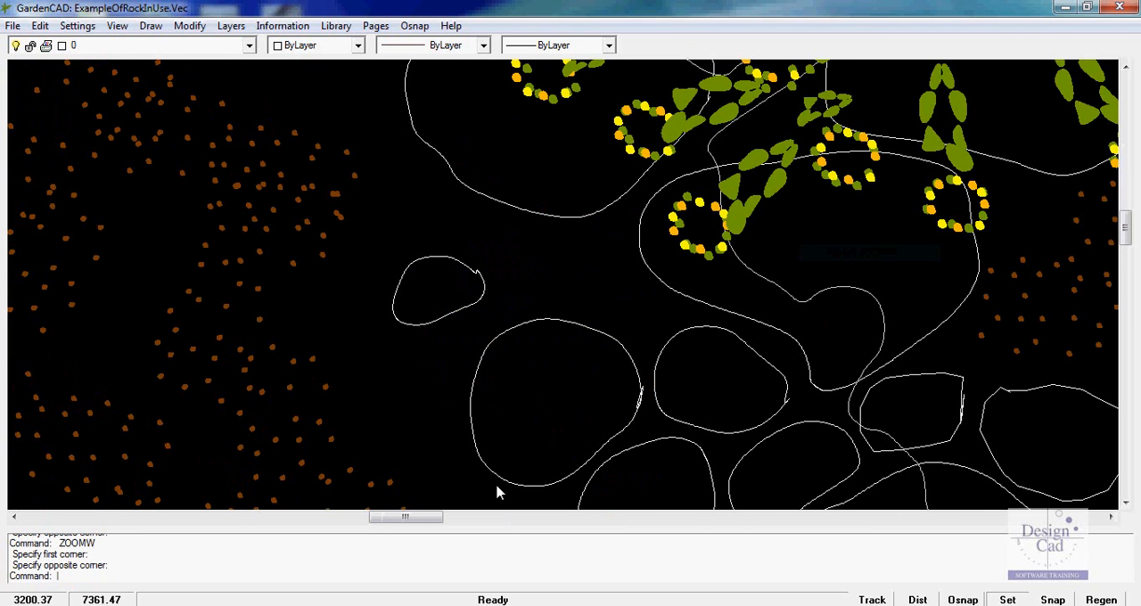
pyautogui.scroll(-3, 603, 312)
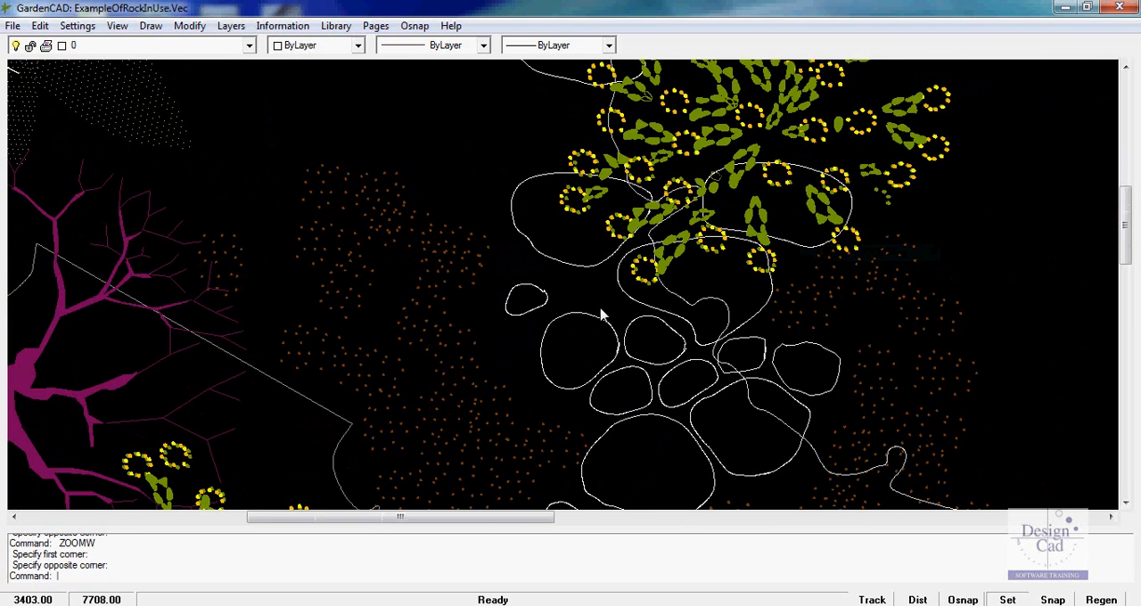
pyautogui.scroll(-1, 603, 314)
pyautogui.scroll(-1, 602, 314)
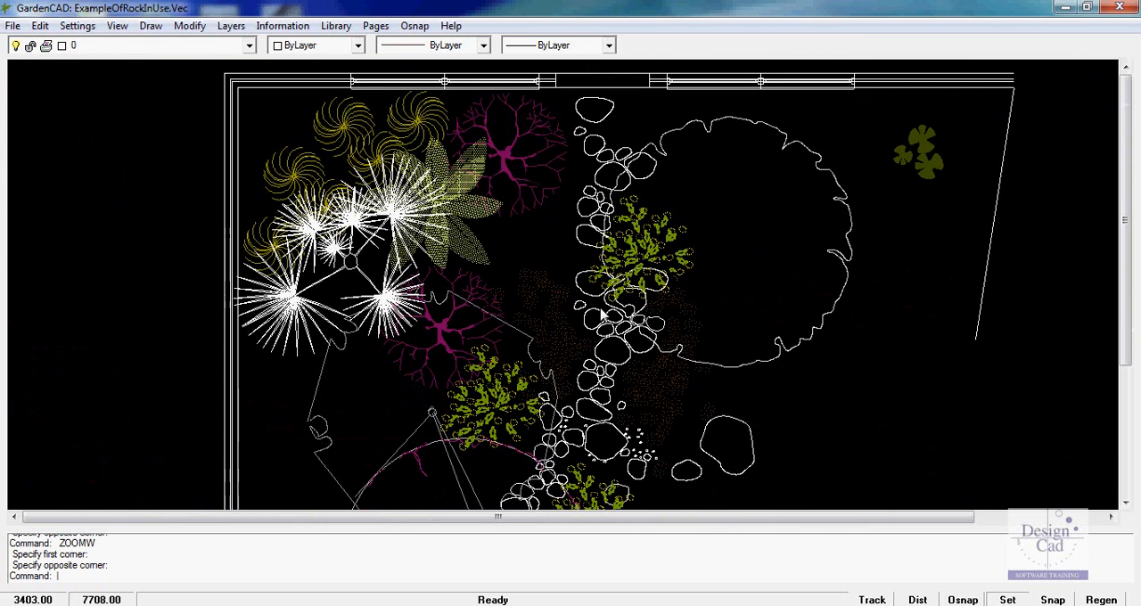